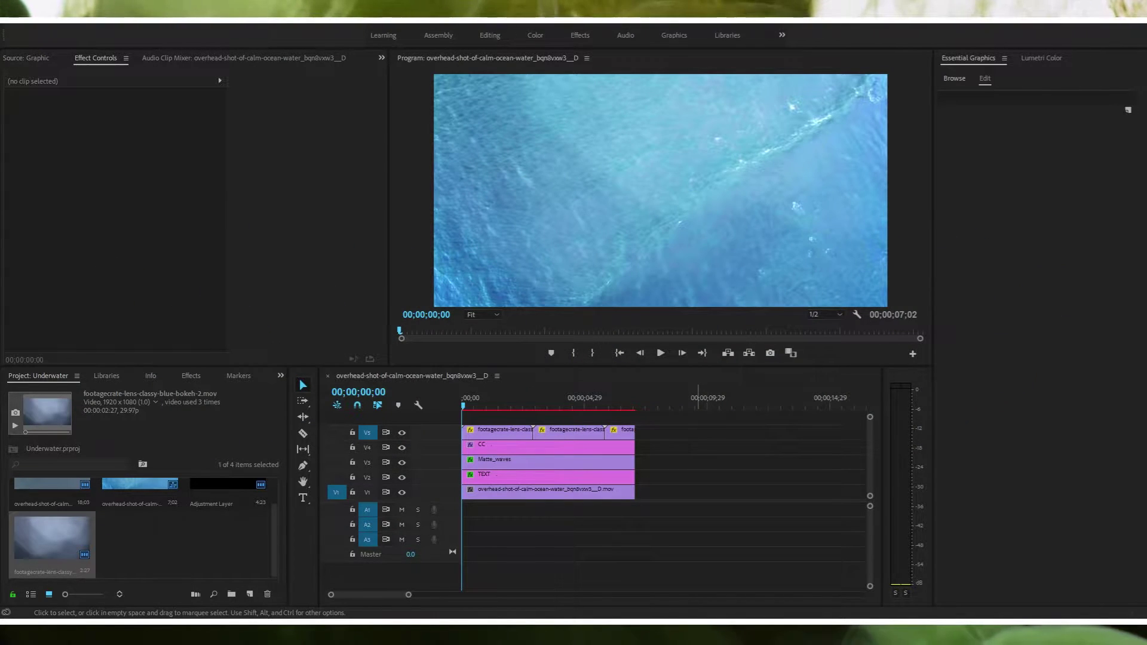
Play the finished sequence from the start to preview the foam-formed OCEANS title
left_click(661, 448)
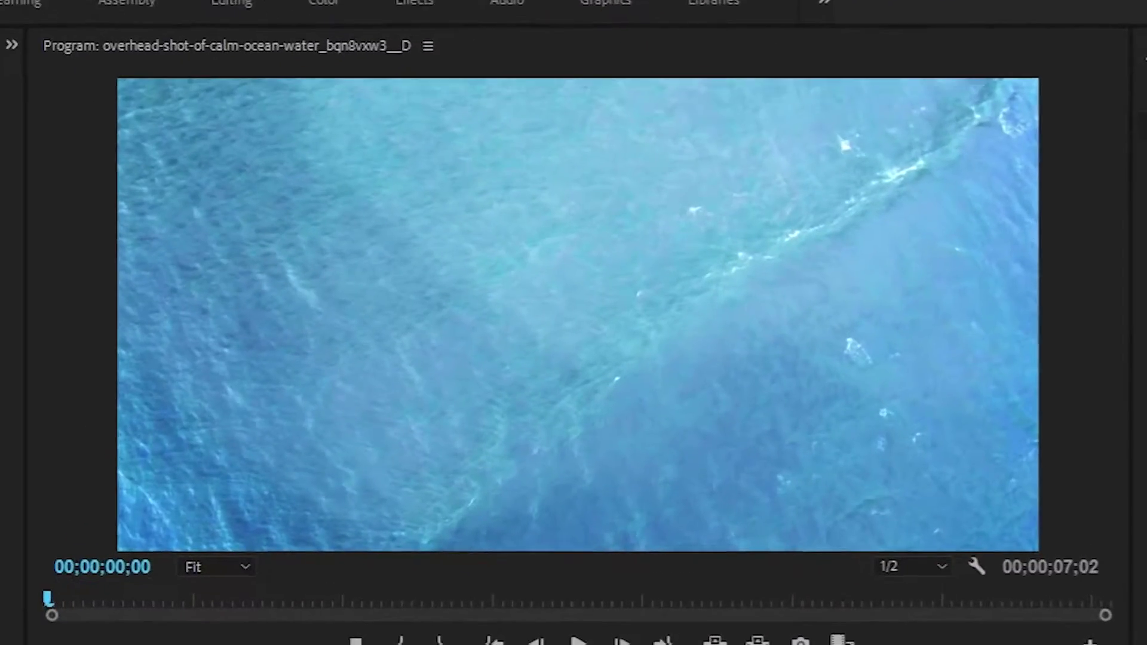
key("space")
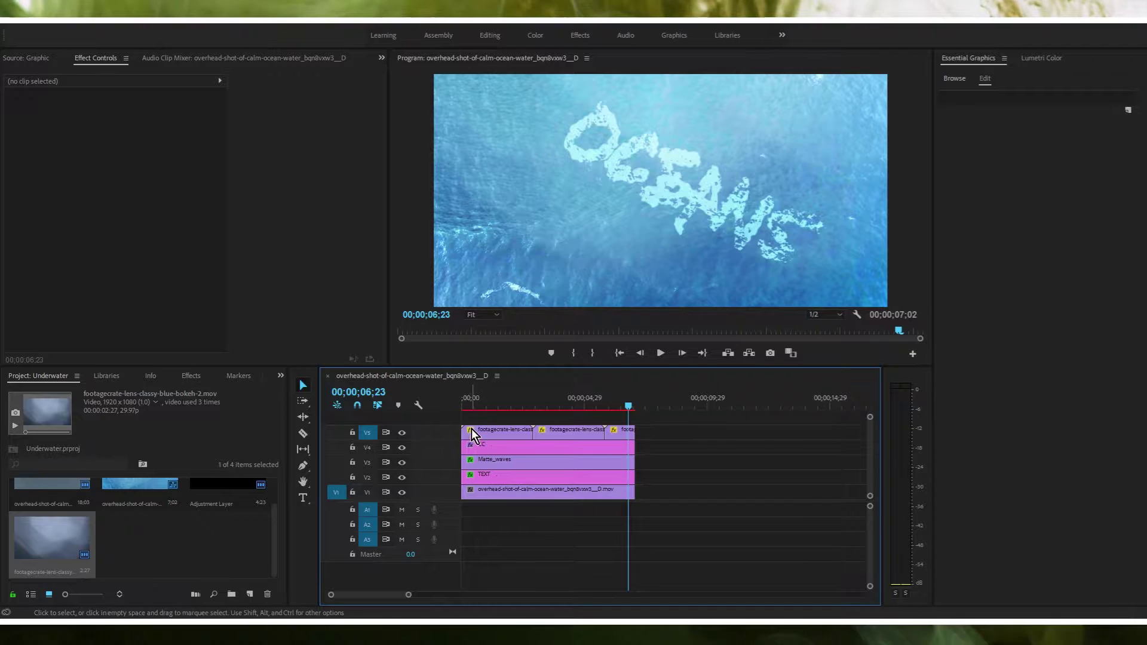
Return to the first frame and hide the V5 bokeh and V4 CC adjustment tracks
key("Home")
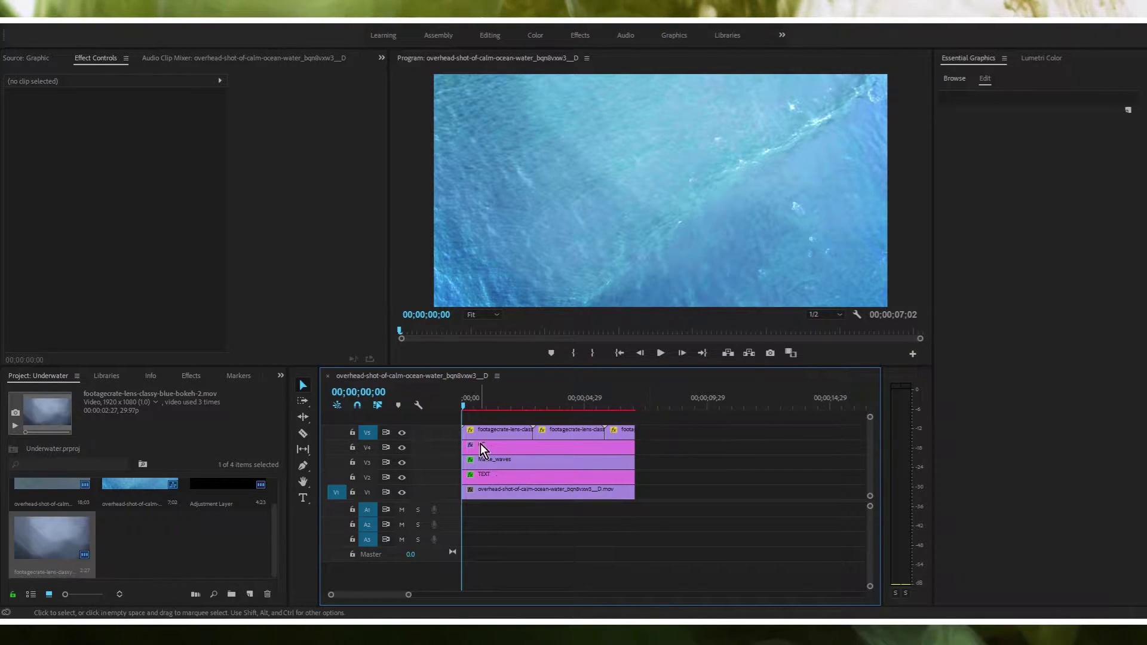
left_click(403, 433)
left_click(402, 448)
Inspect the effect settings of the CC, bokeh and Matte_waves clips
left_click(481, 446)
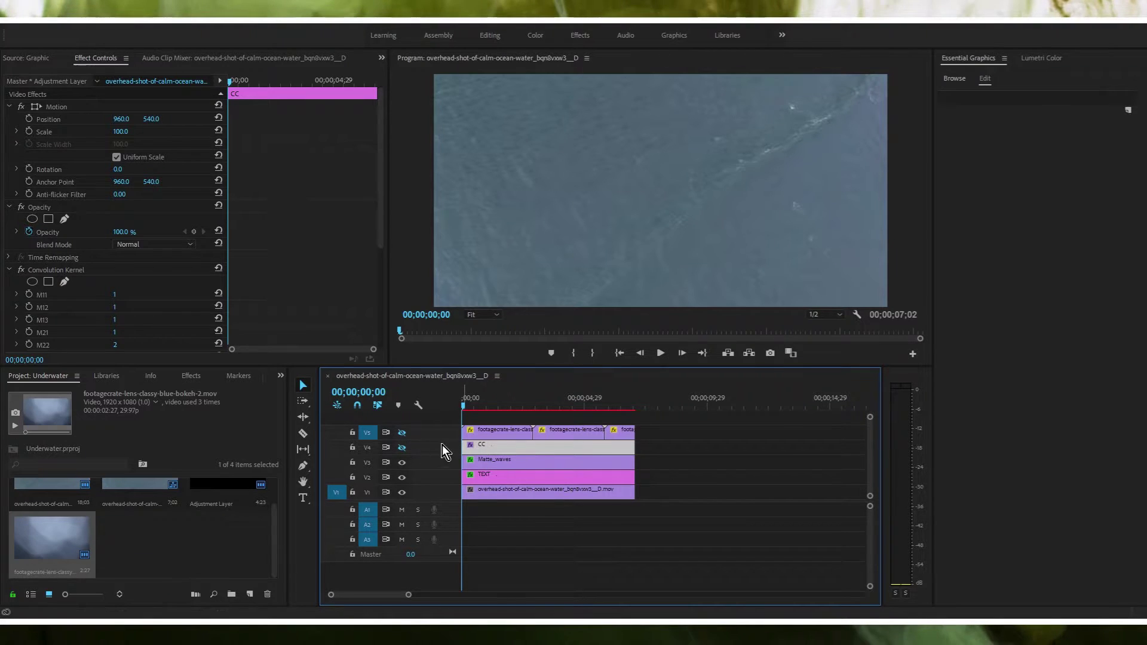
left_click(493, 433)
left_click(560, 429)
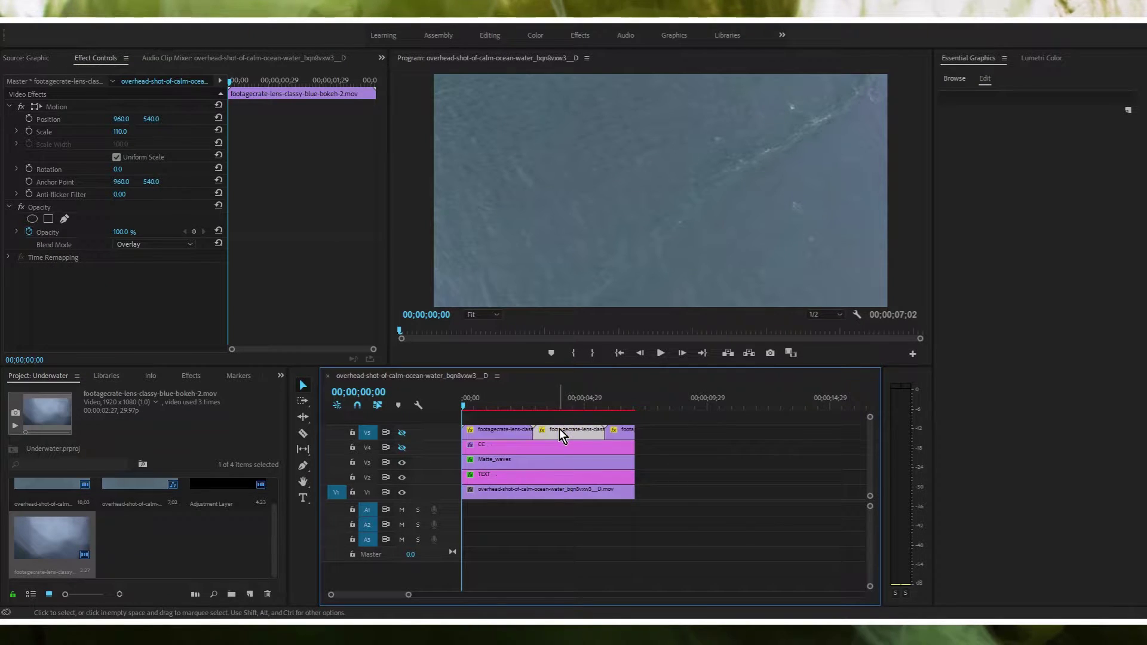
left_click(493, 433)
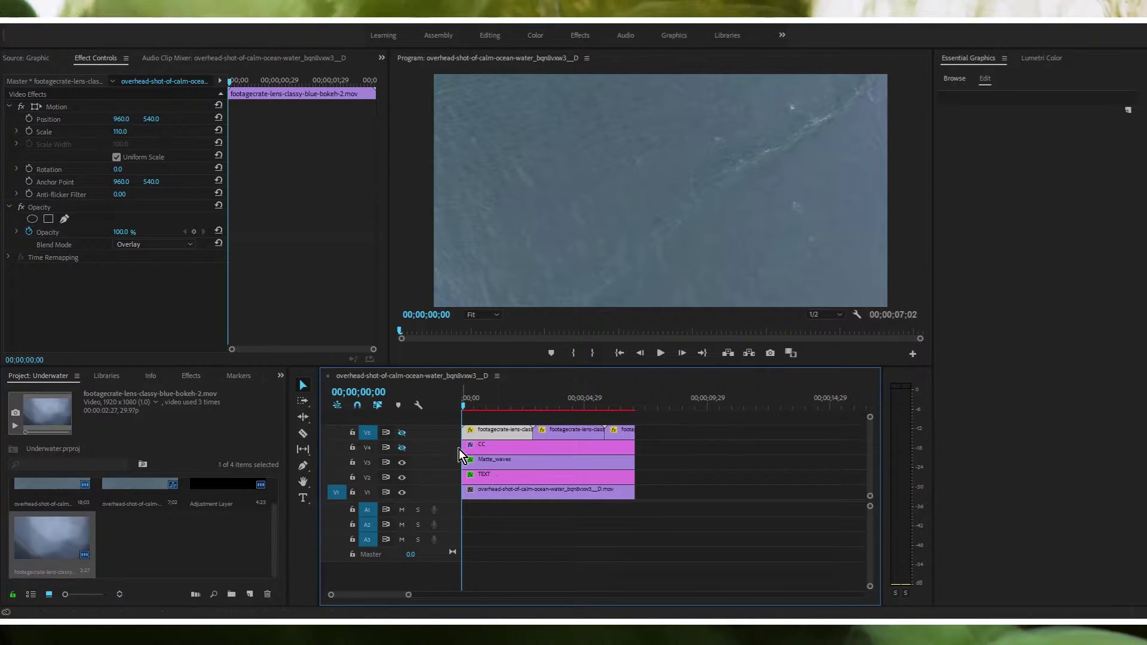
left_click(501, 462)
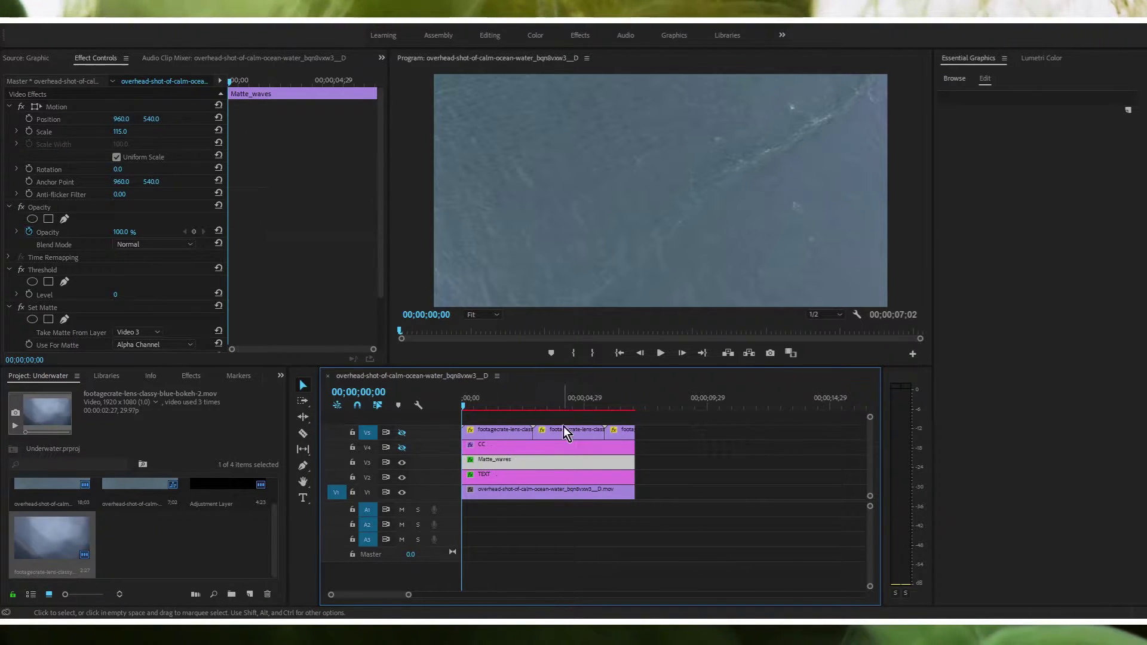
Move the bokeh and CC clips past the other clips, extending the sequence to 14;04
left_click_drag(576, 430, 749, 430)
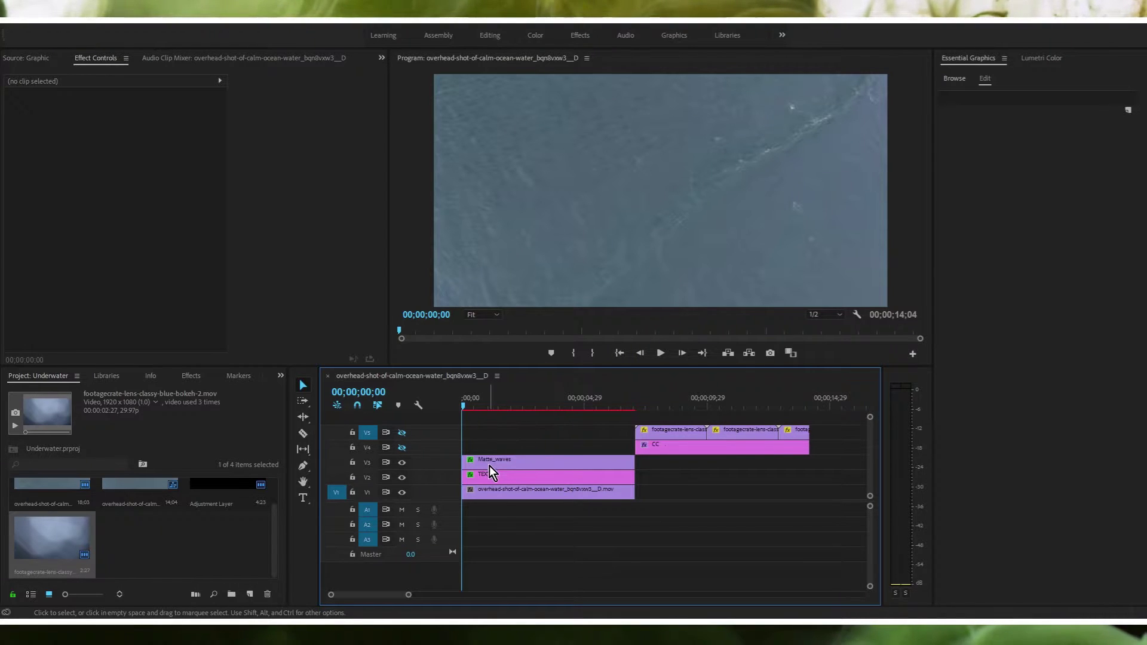
left_click(490, 465)
left_click(494, 496)
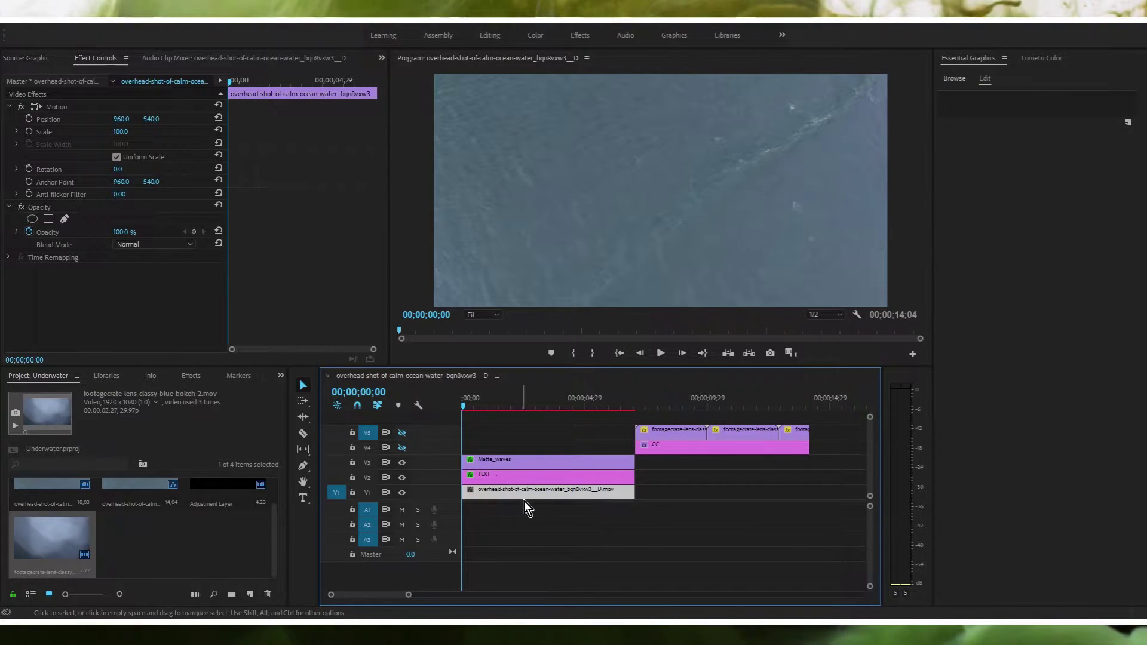
Hide the Matte_waves and TEXT tracks and preview the plain ocean footage
left_click(402, 463)
left_click(402, 478)
key("space")
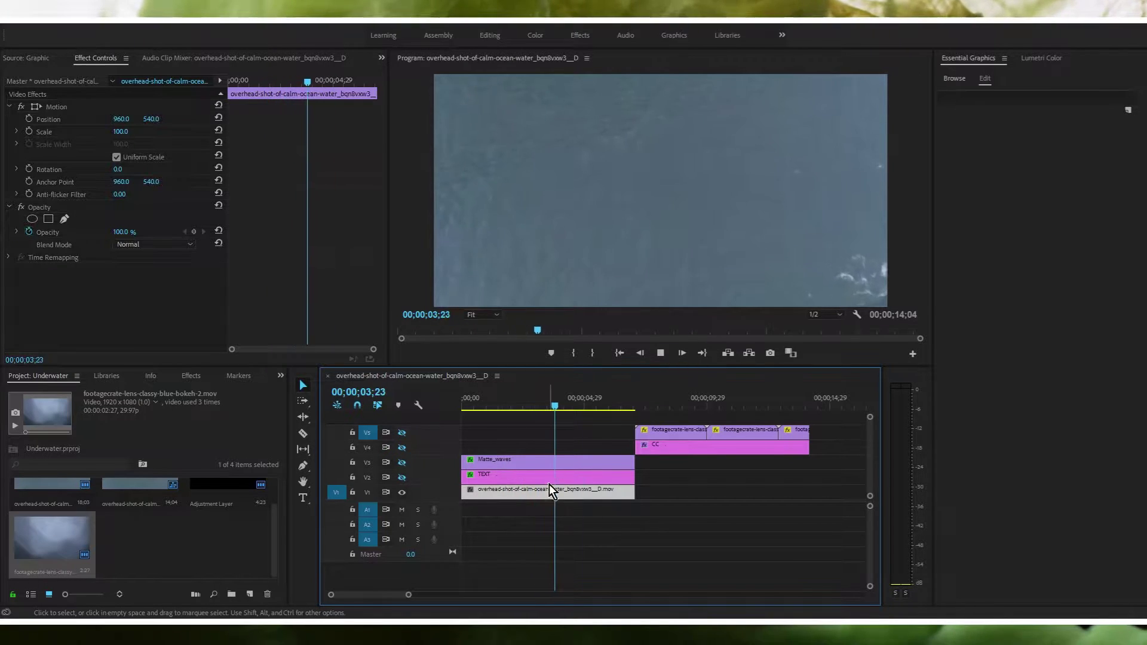
key("space")
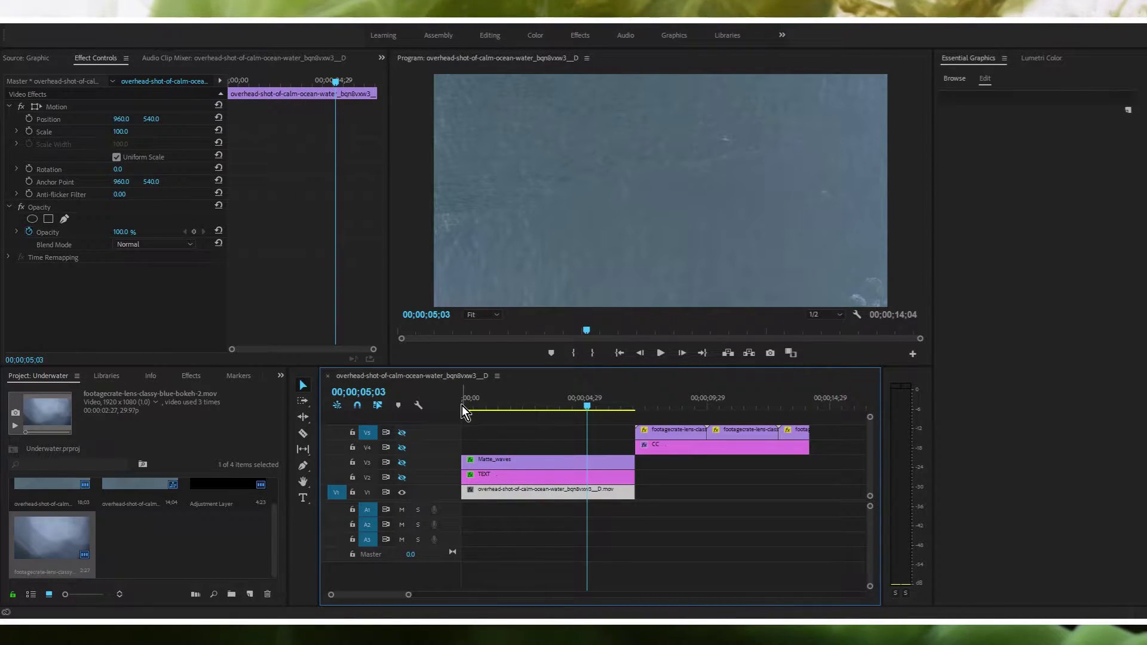
left_click(465, 411)
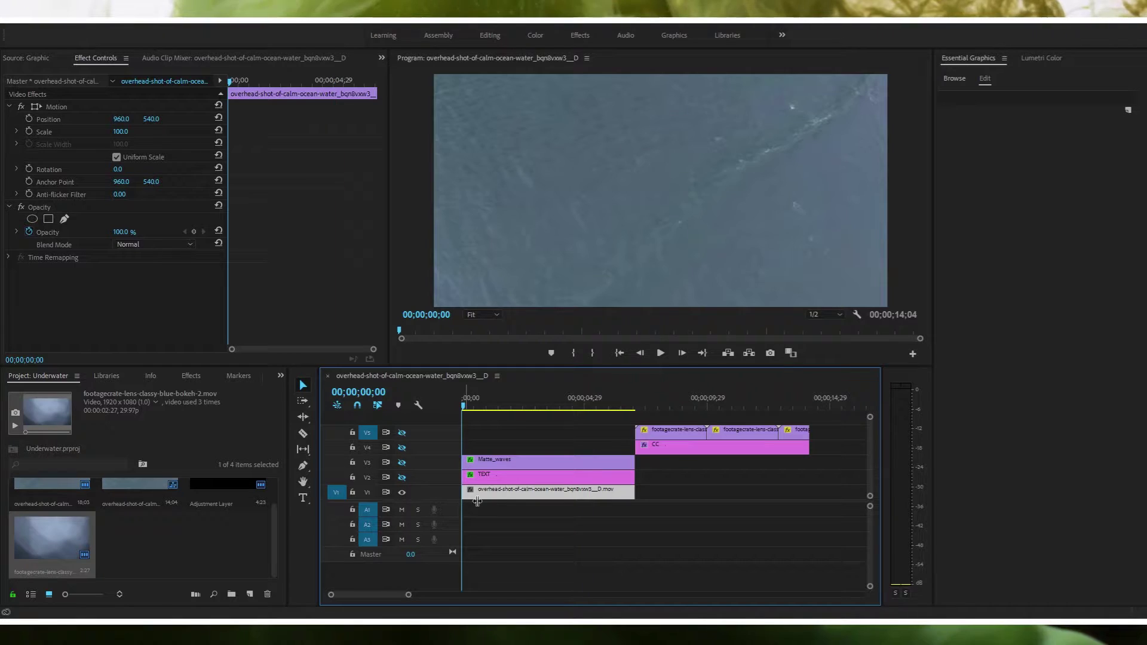
Show the TEXT track again and review the TEXT, Matte_waves and ocean clips' effects
left_click(498, 477)
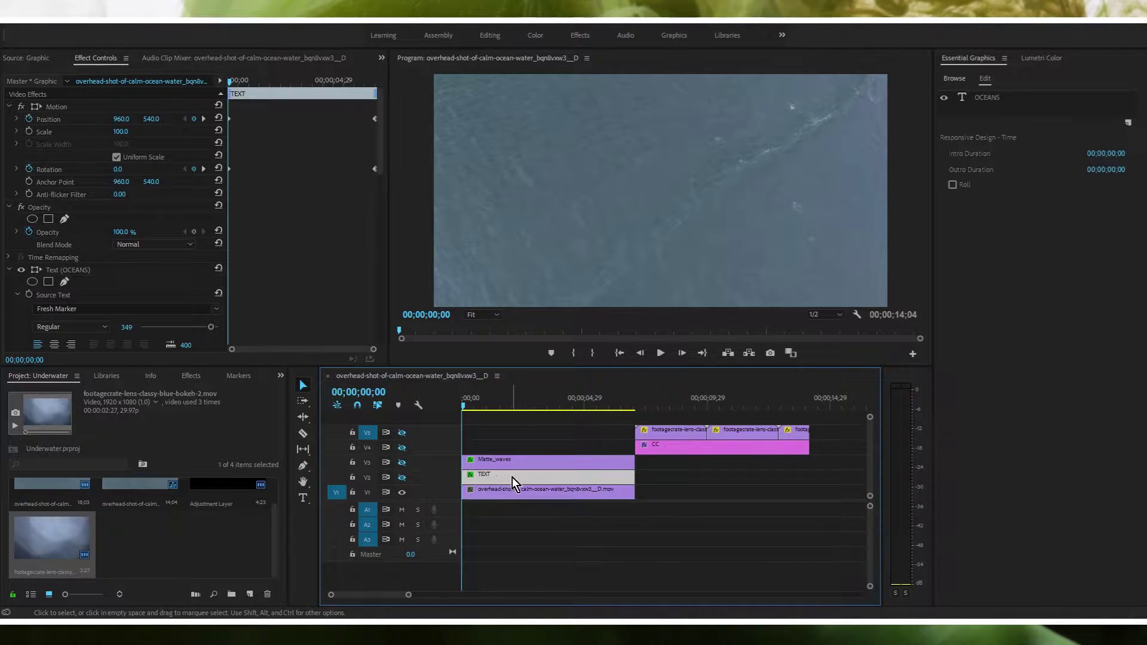
left_click(407, 481)
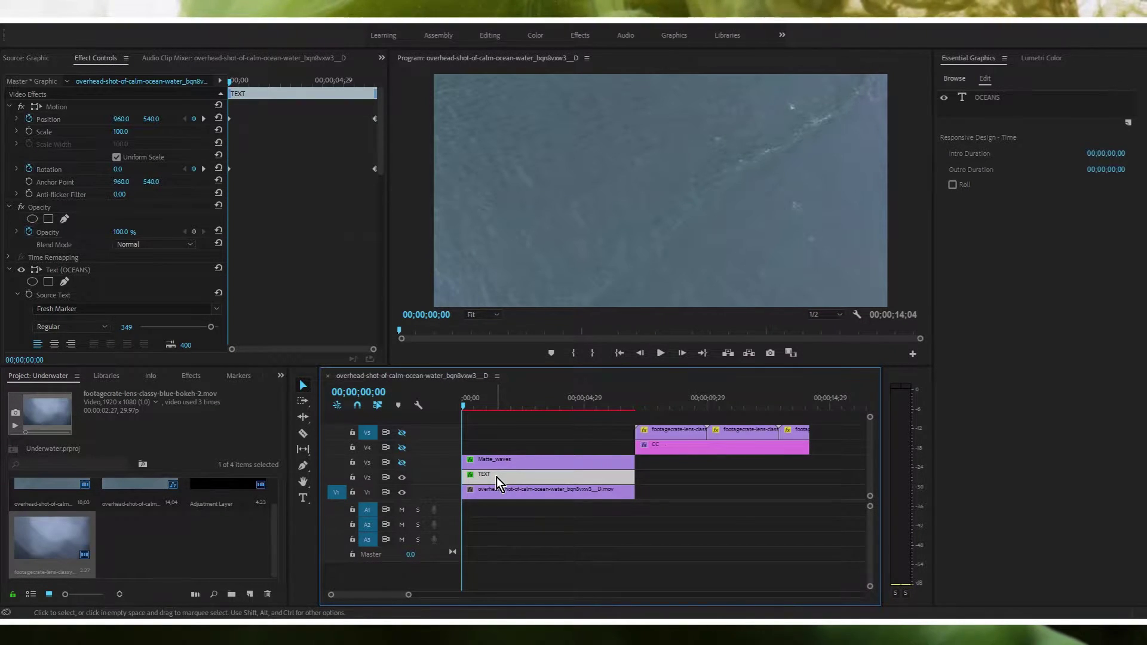
left_click(503, 461)
left_click(495, 490)
left_click(504, 459)
left_click(494, 491)
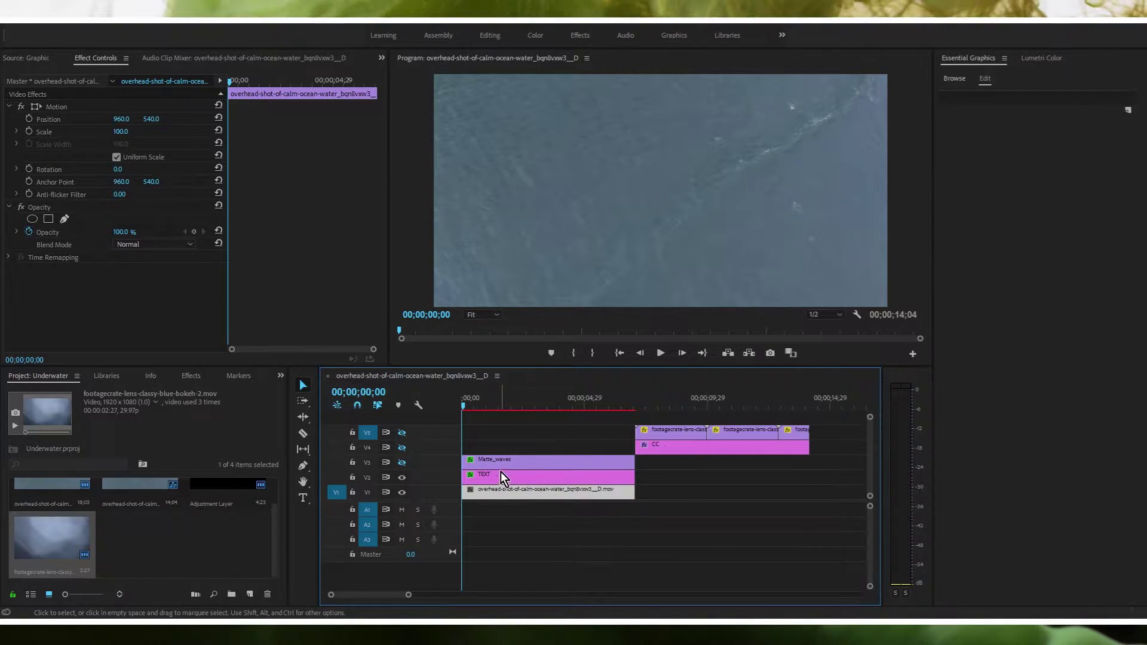
left_click(496, 474)
left_click(503, 463)
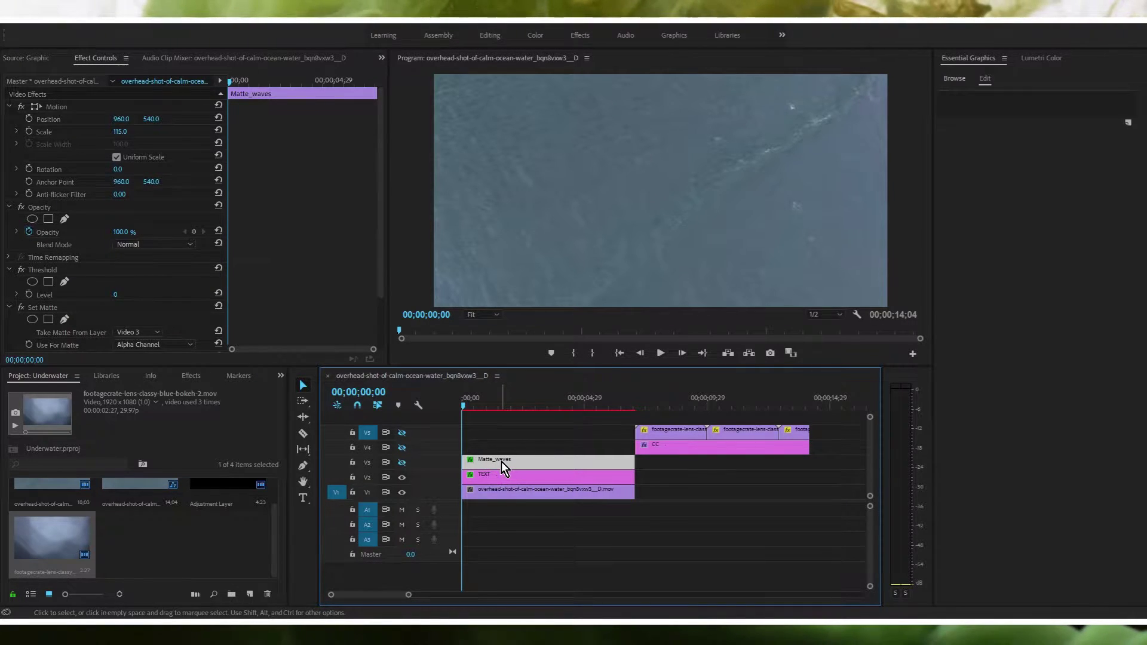
left_click(507, 491)
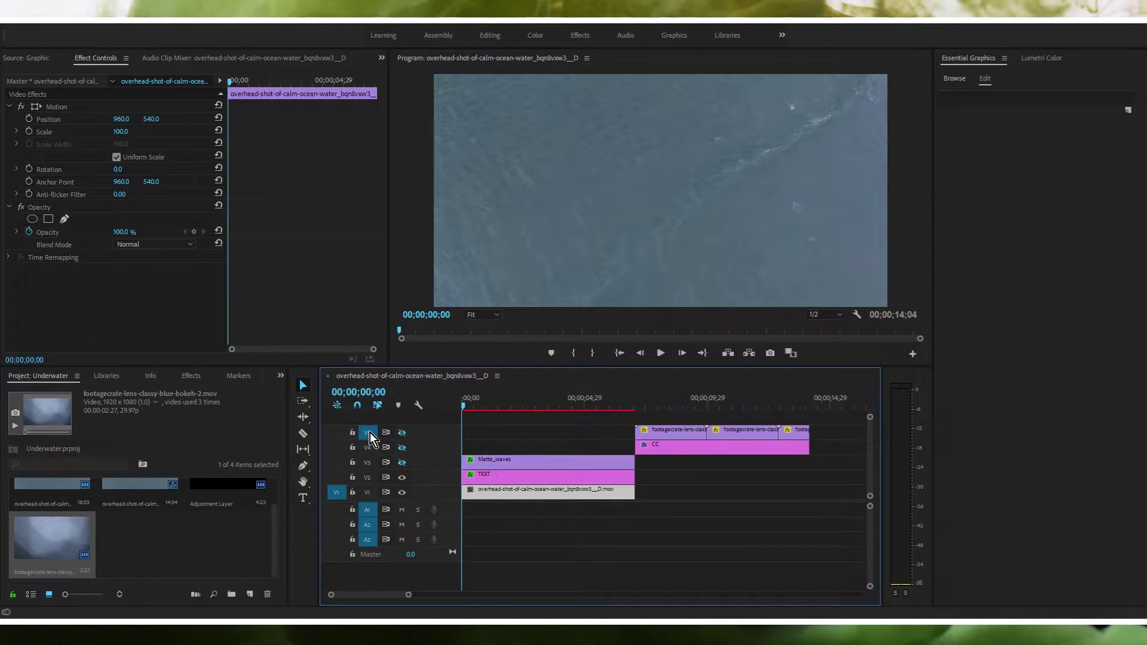
Paste a copy of the ocean clip and drop it onto V3, replacing Matte_waves
key("ctrl+v")
left_click(483, 490)
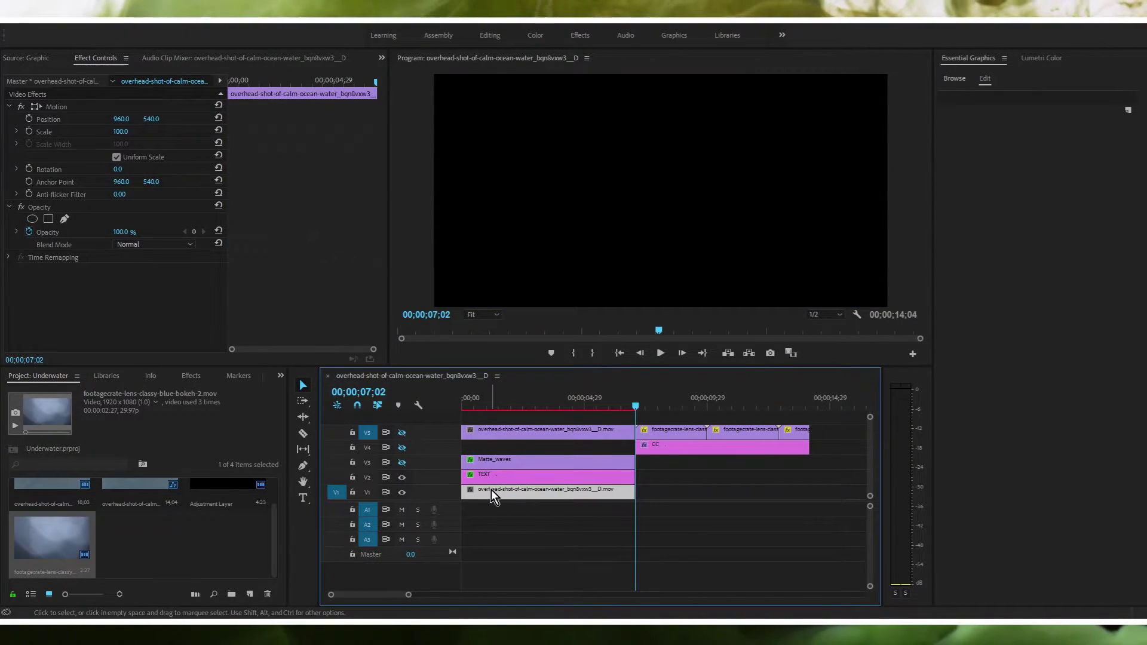
left_click(403, 478)
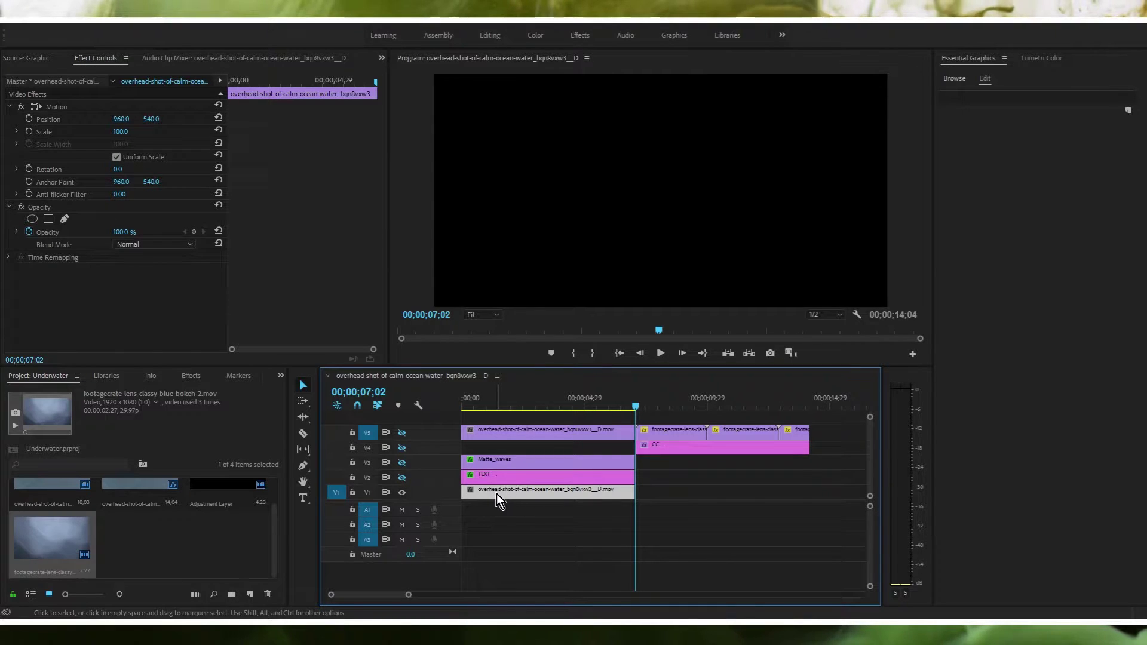
left_click(479, 437)
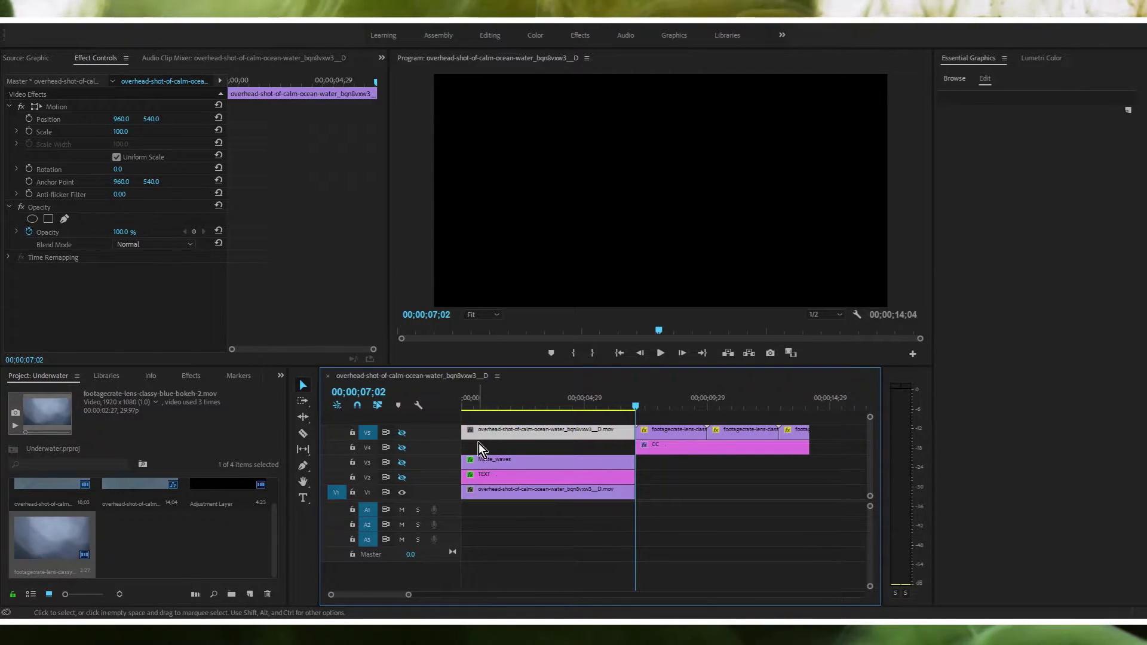
left_click_drag(489, 436, 482, 465)
left_click(541, 478)
key("Home")
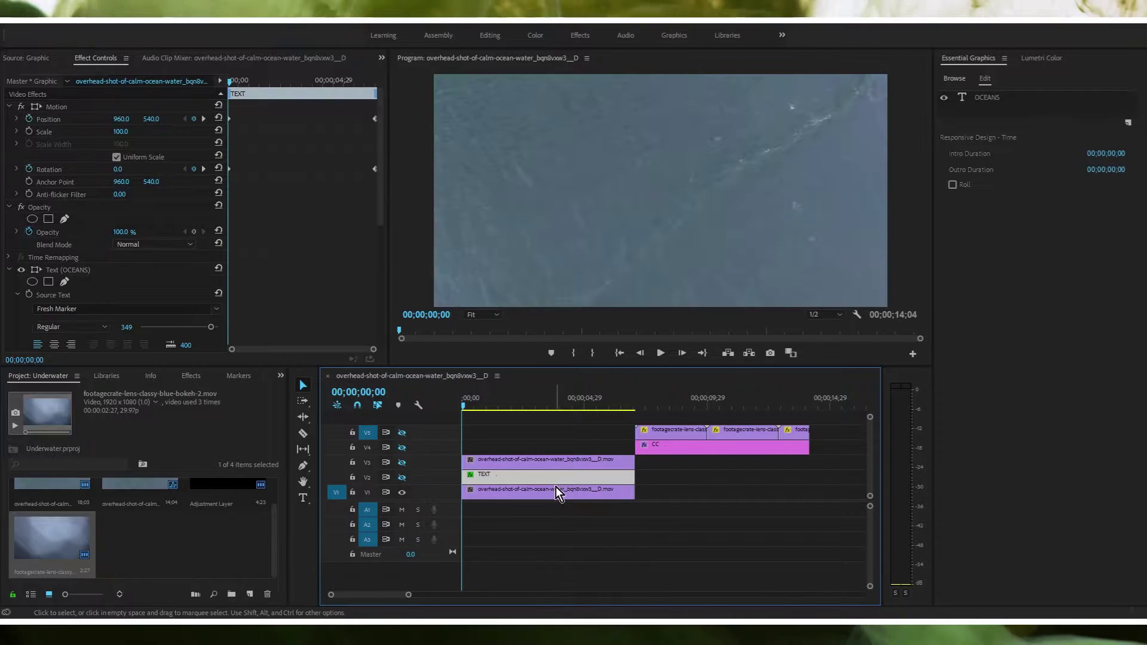
left_click(510, 464)
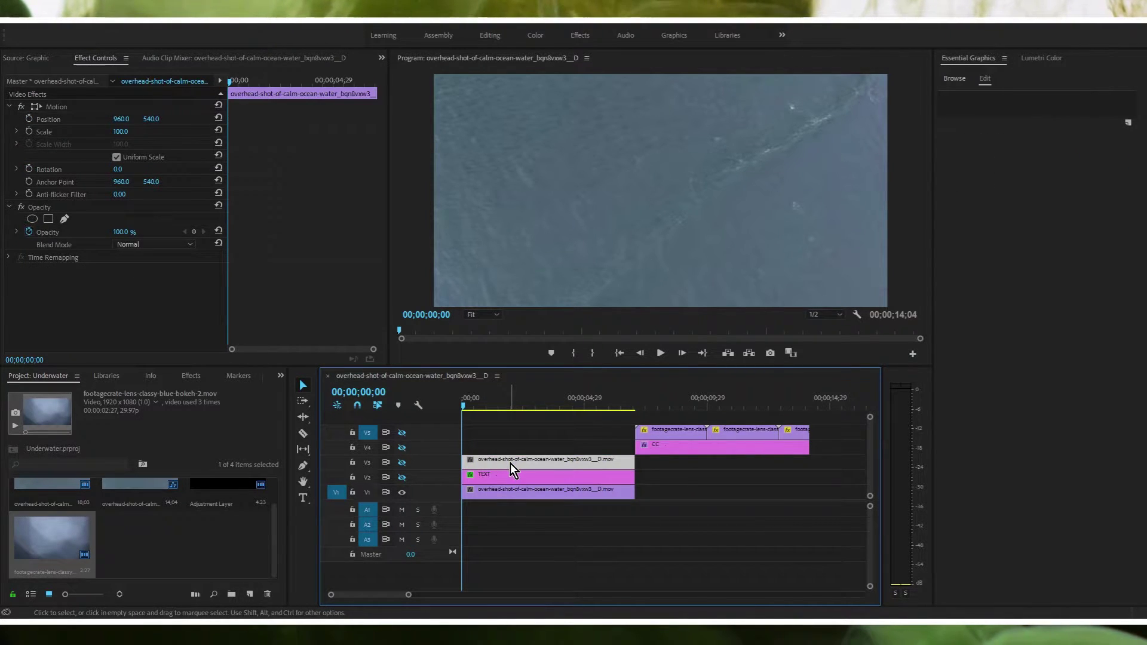
Search the effects for 'matte' and apply Set Matte to the ocean copy on V3
left_click(192, 375)
left_click(109, 391)
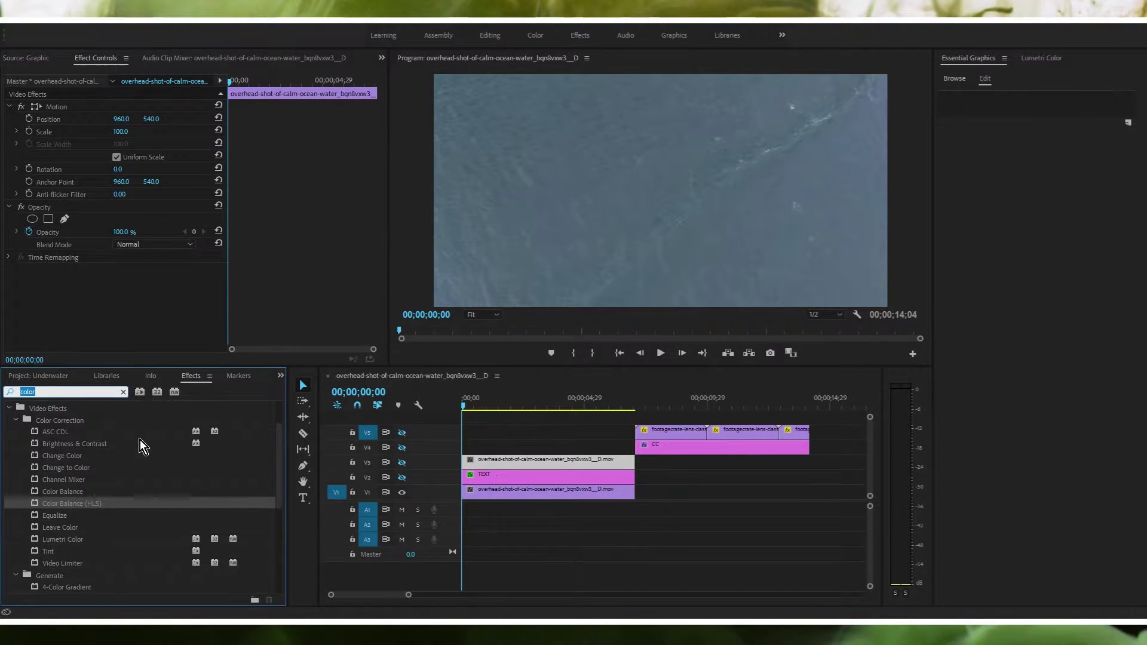
key("BackSpace")
key("BackSpace")
key("BackSpace")
key("BackSpace")
key("BackSpace")
type("matte")
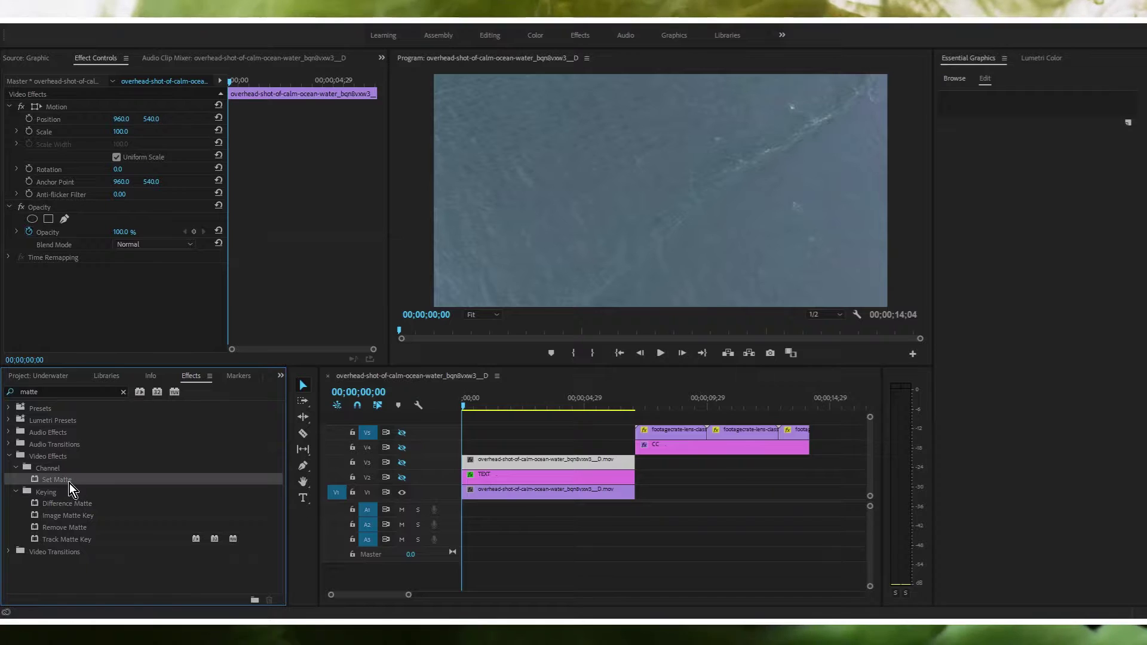
left_click_drag(67, 479, 484, 461)
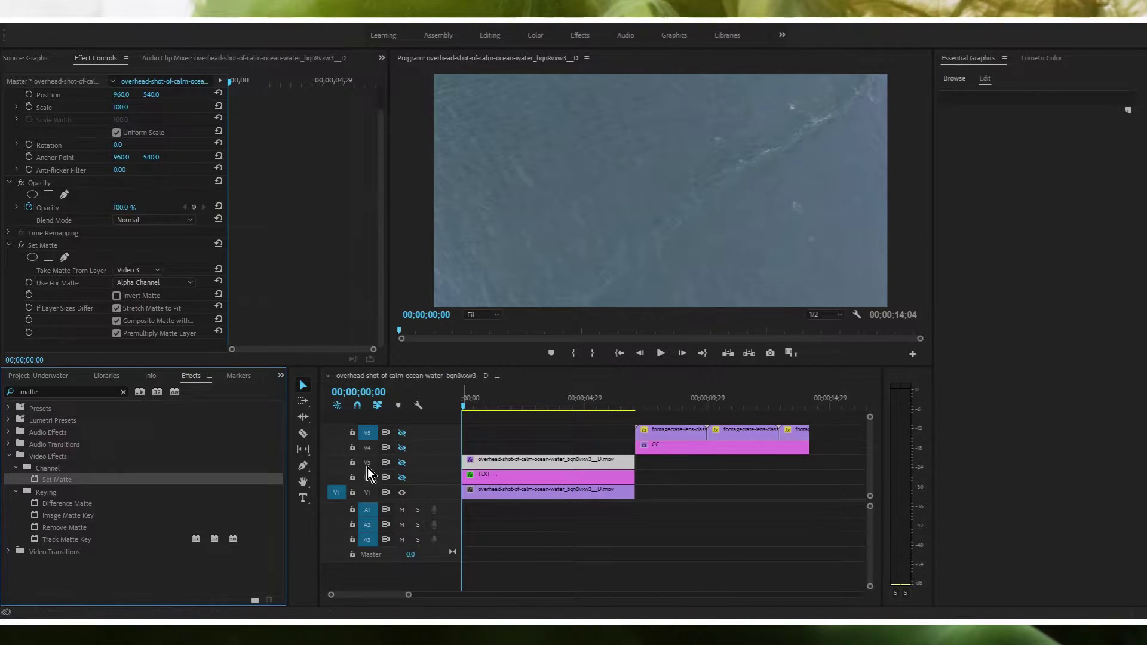
left_click(516, 466)
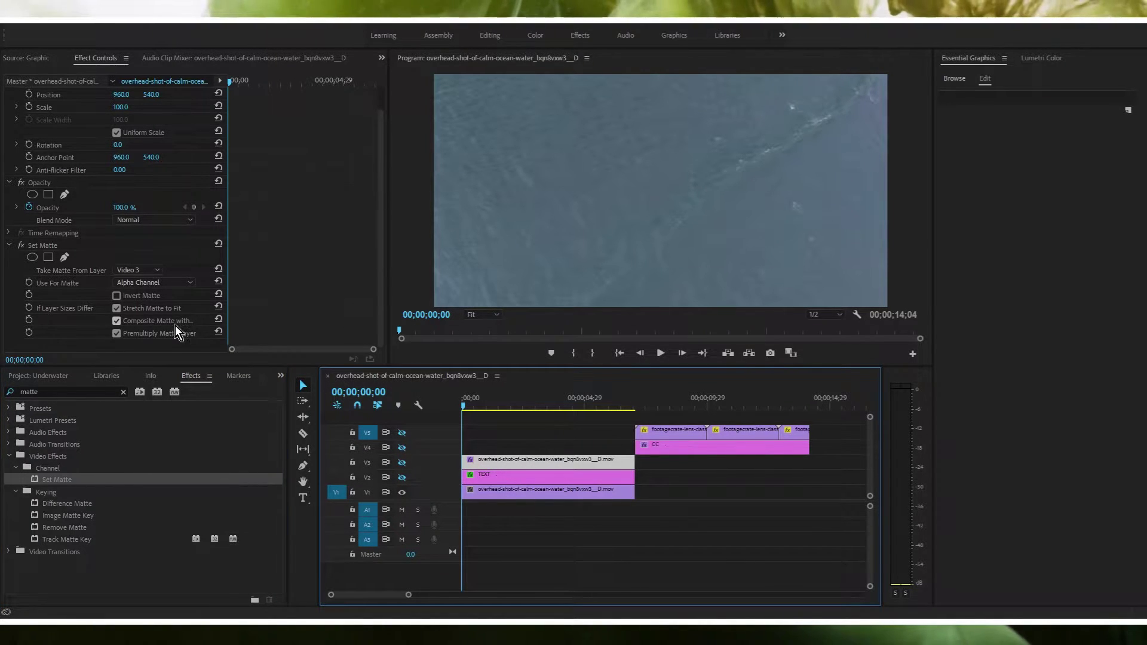
Apply the Track Matte Key effect to the OCEANS text clip
left_click(500, 478)
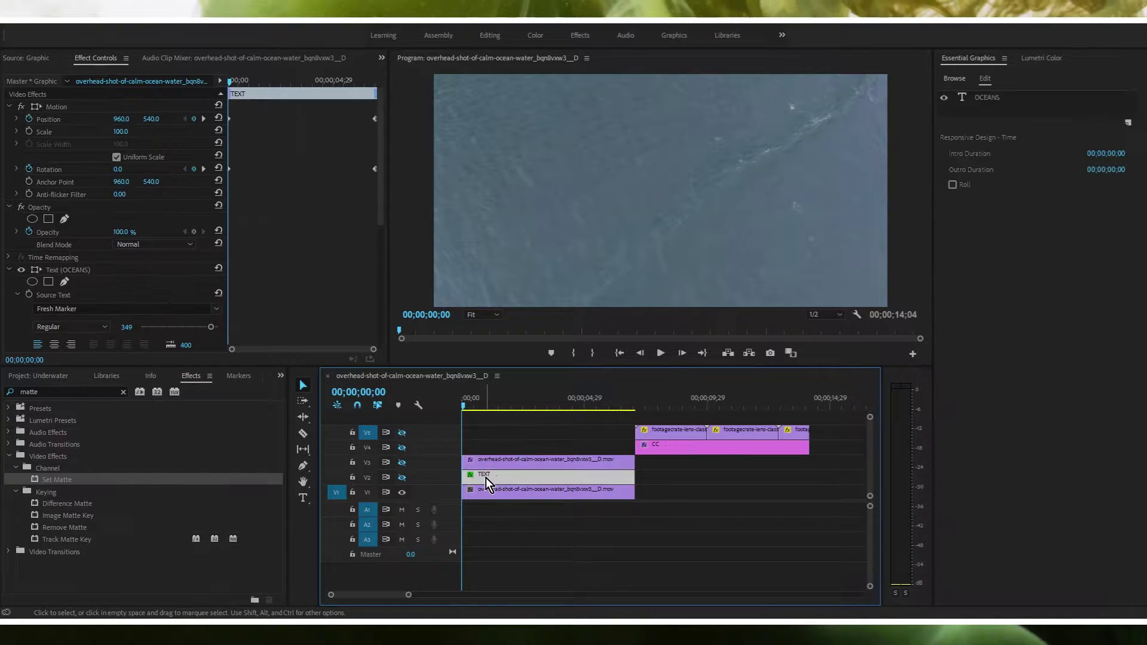
left_click(65, 505)
left_click(78, 540)
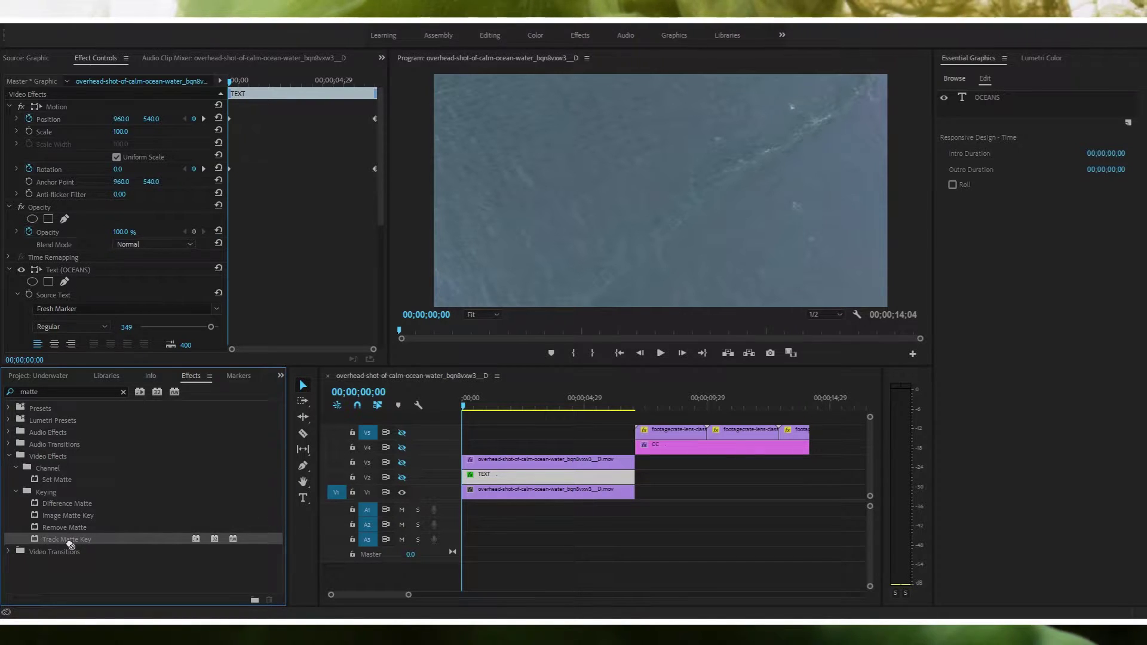
left_click_drag(146, 540, 502, 481)
Set the Track Matte Key matte to Video 3 with Composite Using Matte Luma
left_click_drag(380, 153, 375, 297)
left_click(18, 181)
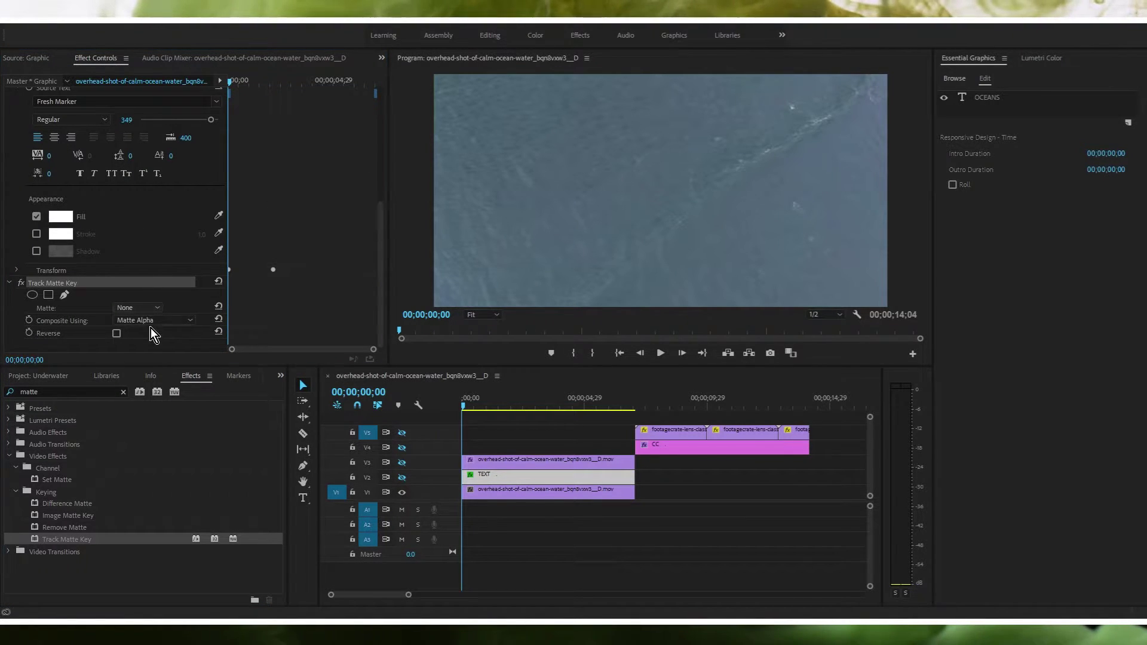
left_click(146, 363)
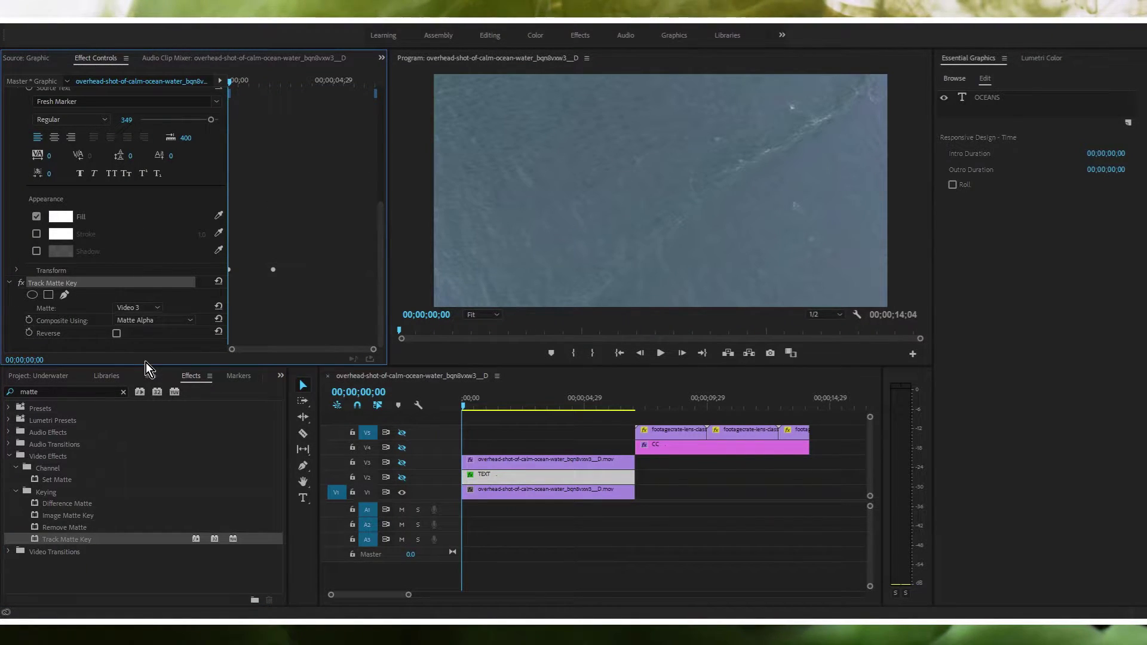
left_click(154, 320)
left_click(141, 332)
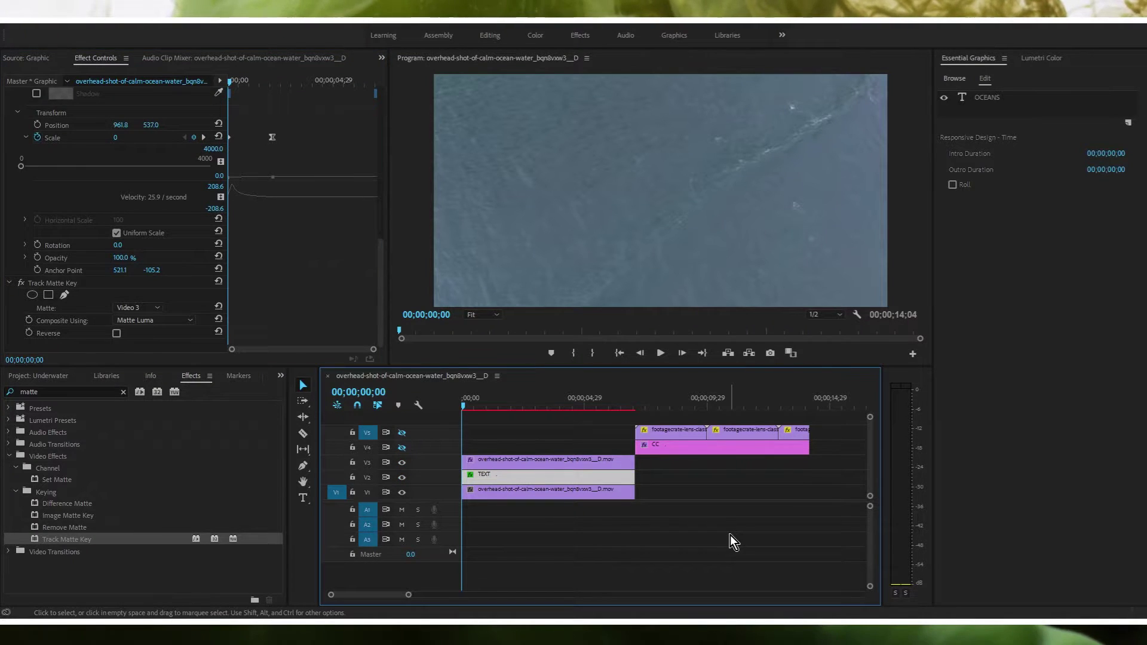
key("space")
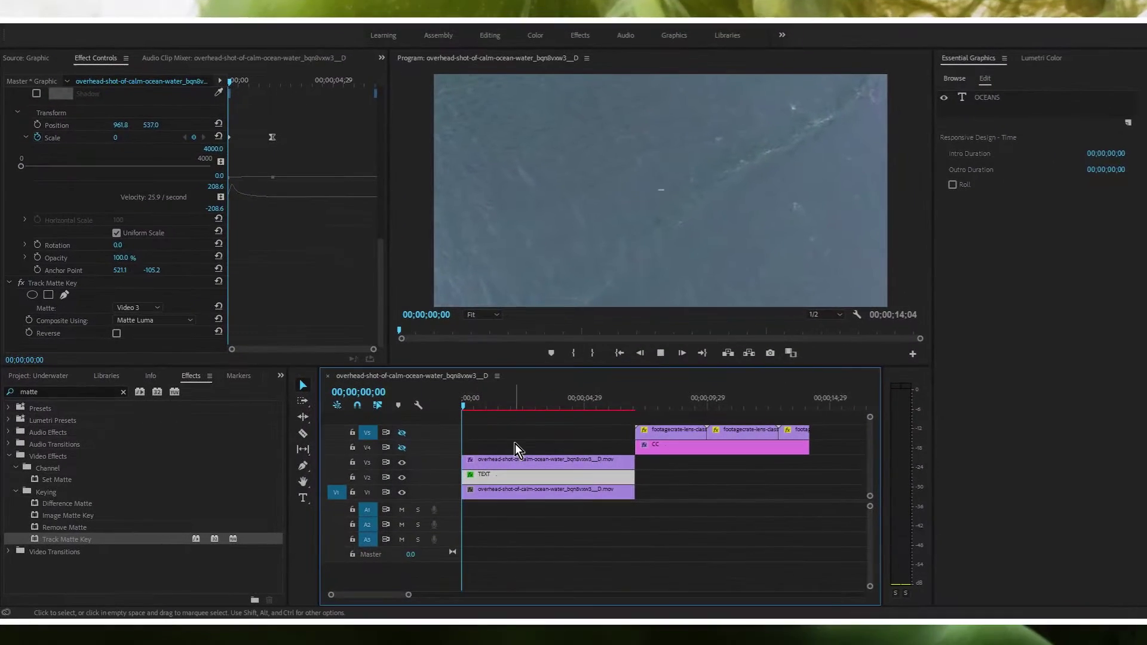
key("space")
key("space")
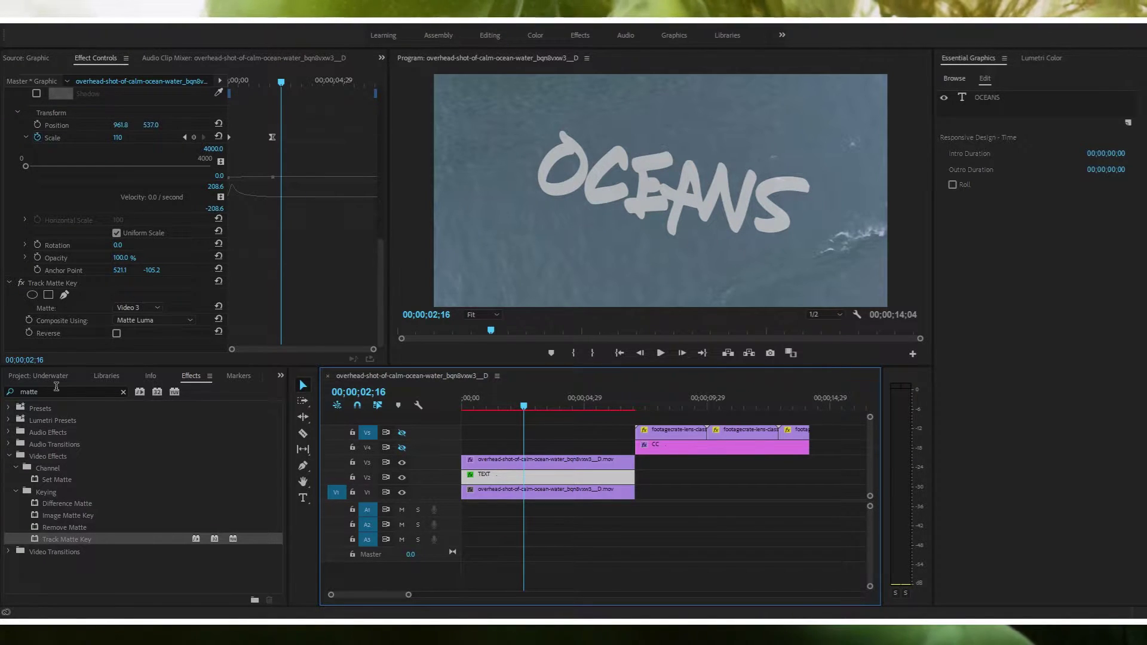
Search the effects for 'blur' and apply Gaussian Blur to the TEXT clip
key("shift+7")
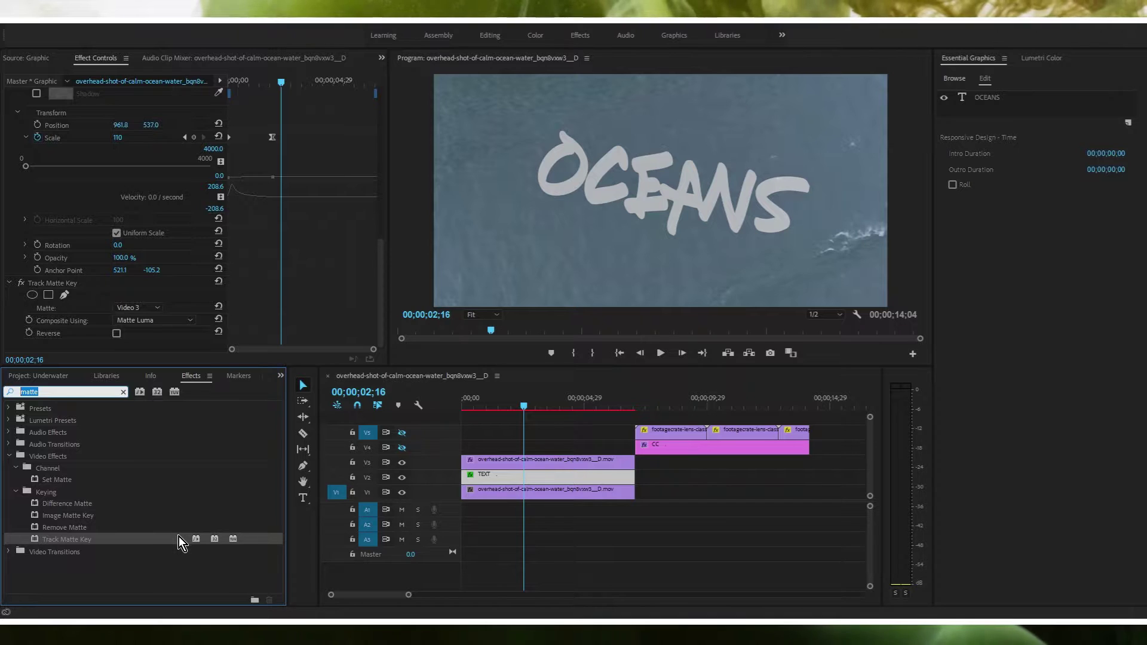
type("blur")
scroll(114, 559, "down", 3)
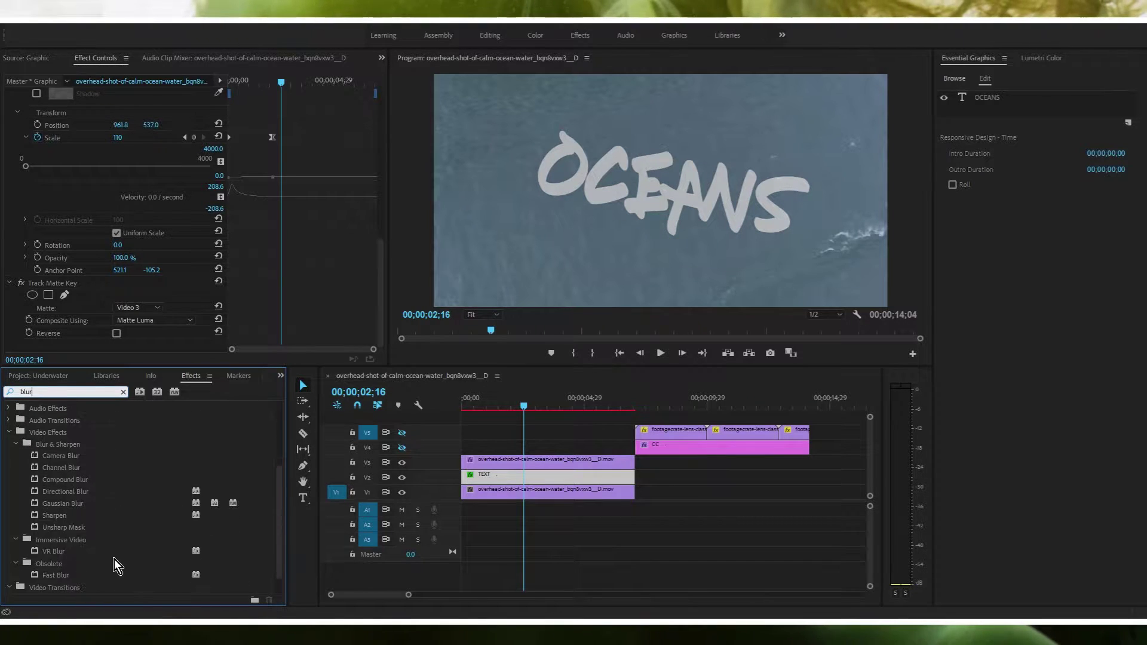
left_click_drag(81, 505, 491, 482)
Set the Gaussian Blur Blurriness to 6 and collapse its settings
scroll(324, 273, "down", 1)
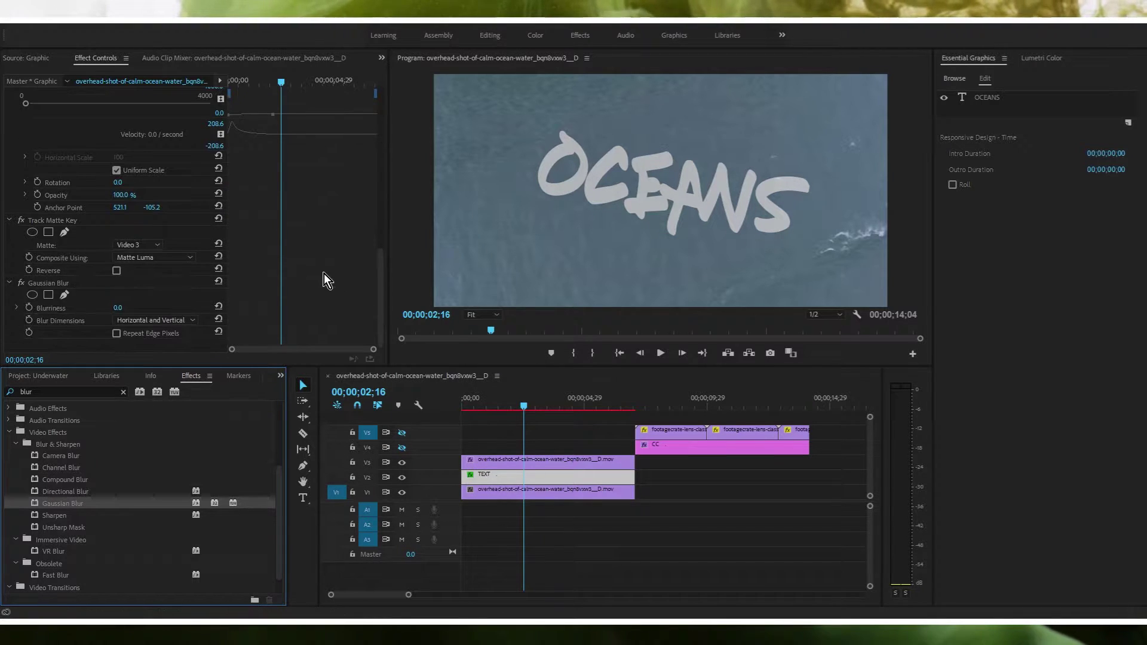
left_click(61, 284)
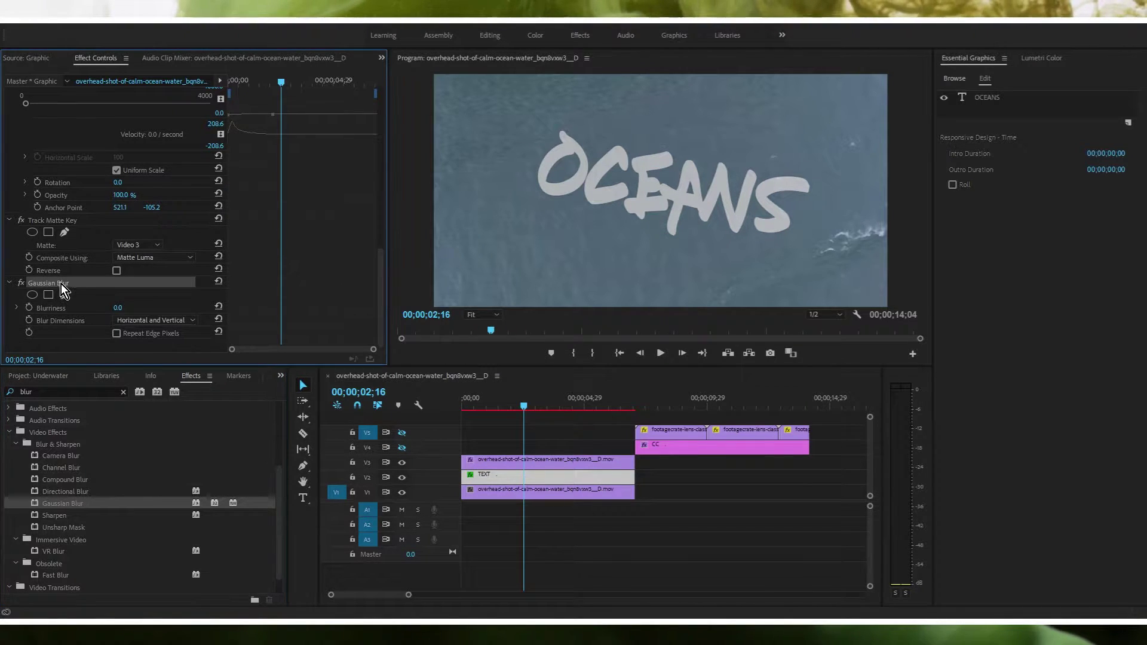
left_click(120, 309)
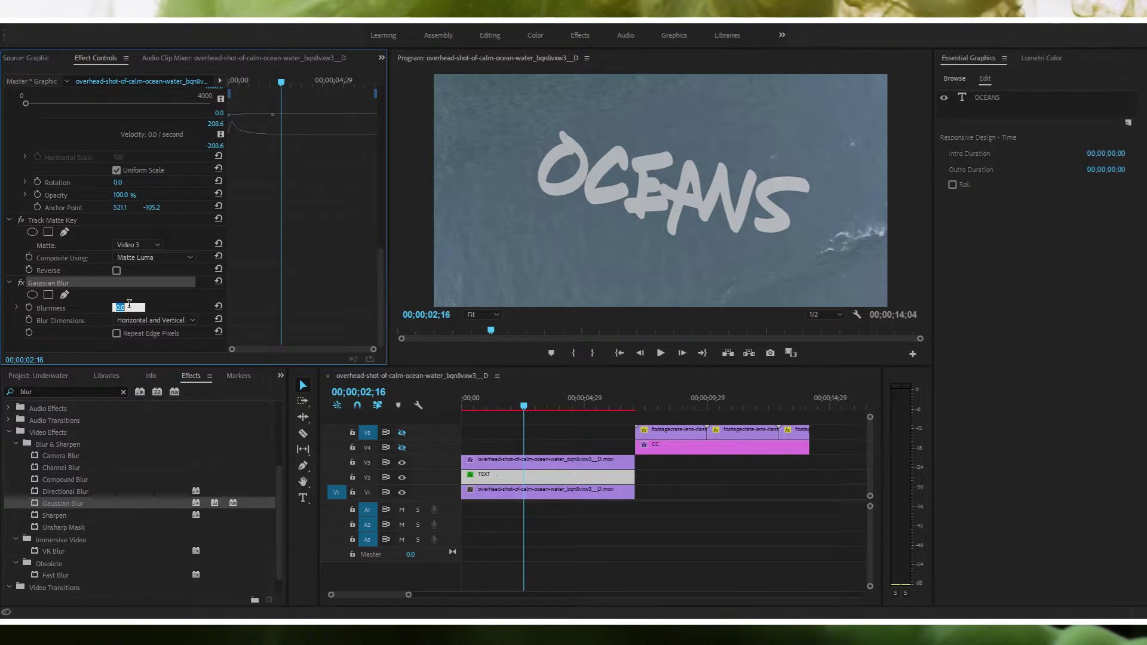
type("8")
key("Return")
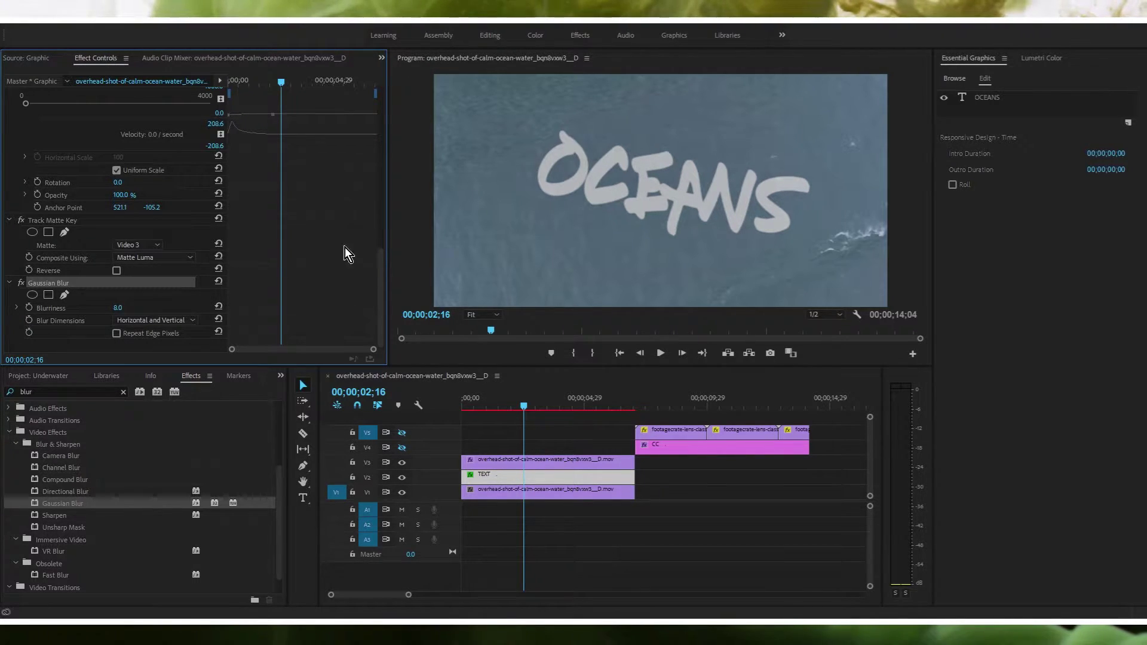
left_click(119, 308)
type("6")
key("Return")
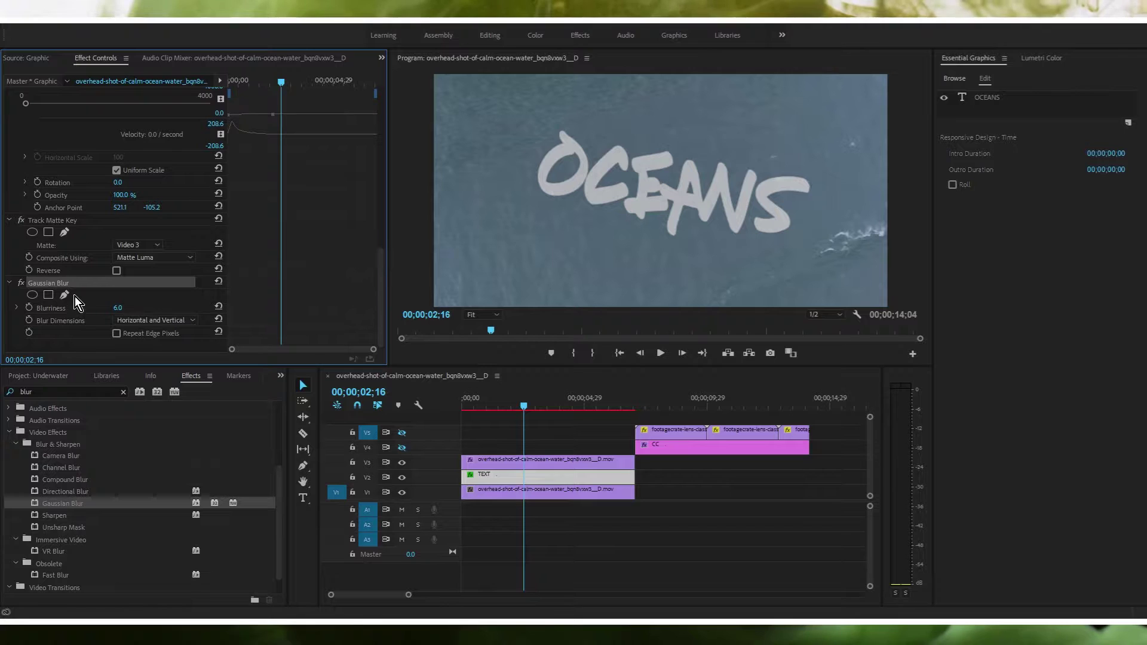
left_click(10, 283)
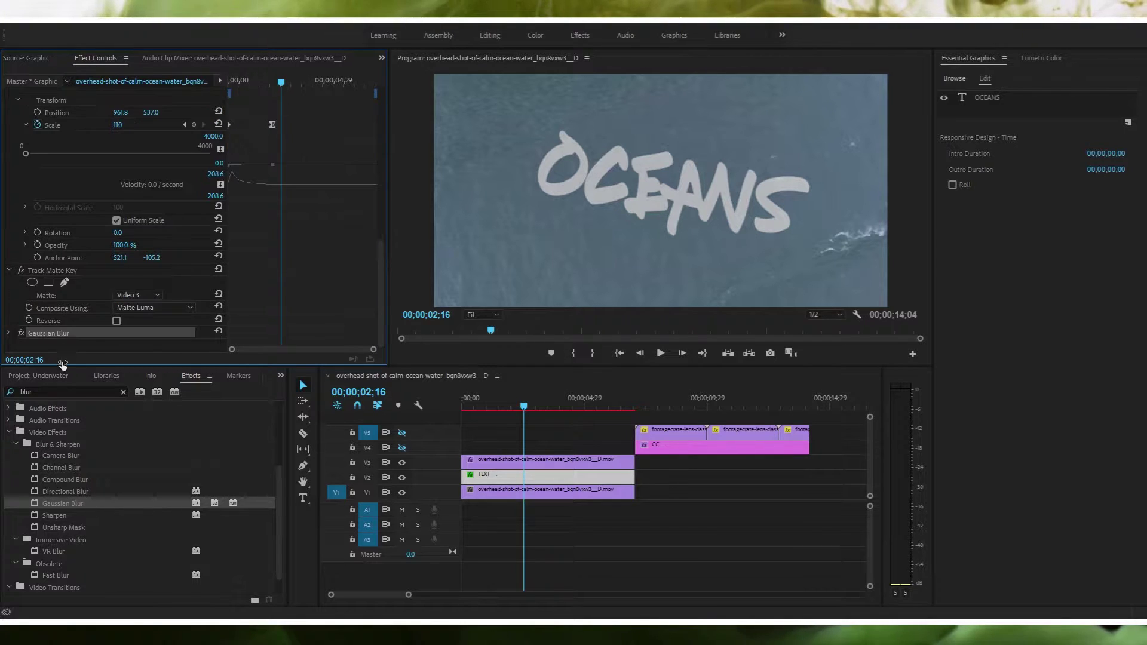
left_click(47, 391)
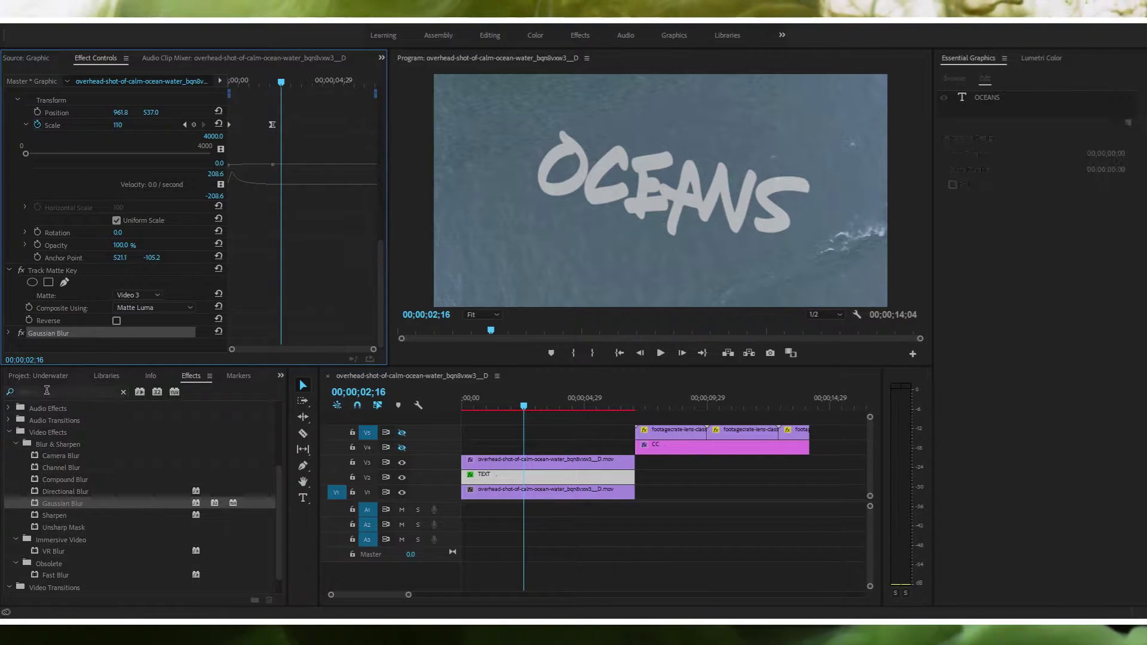
left_click(45, 391)
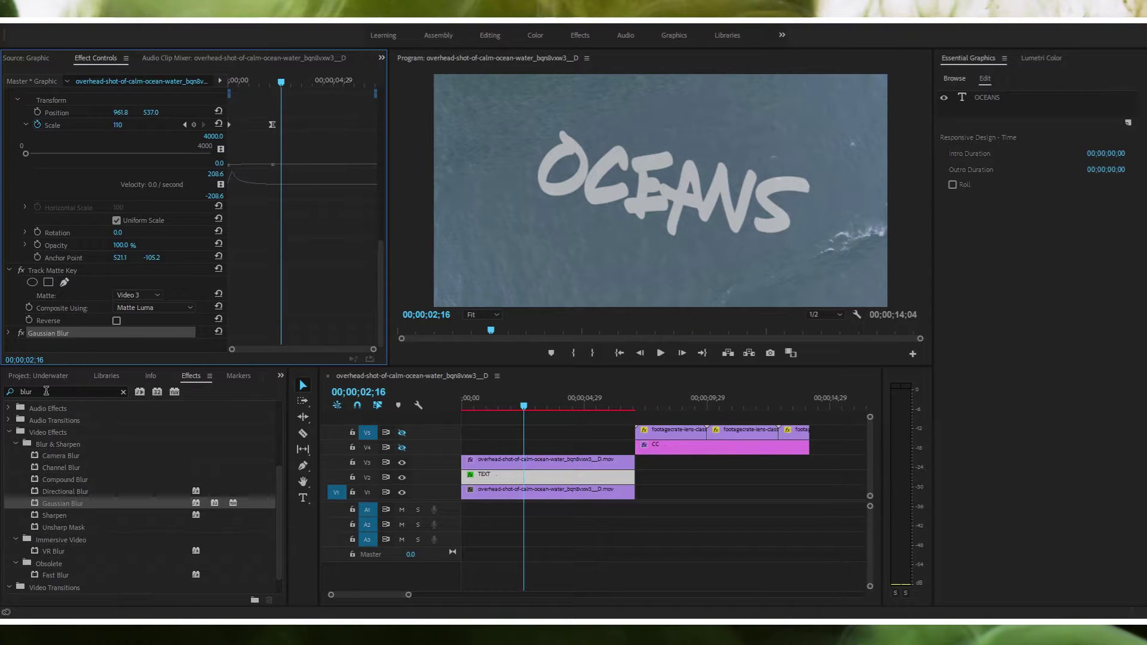
Search for 'turbu' and apply Turbulent Displace to the TEXT clip
key("BackSpace")
key("BackSpace")
key("BackSpace")
key("BackSpace")
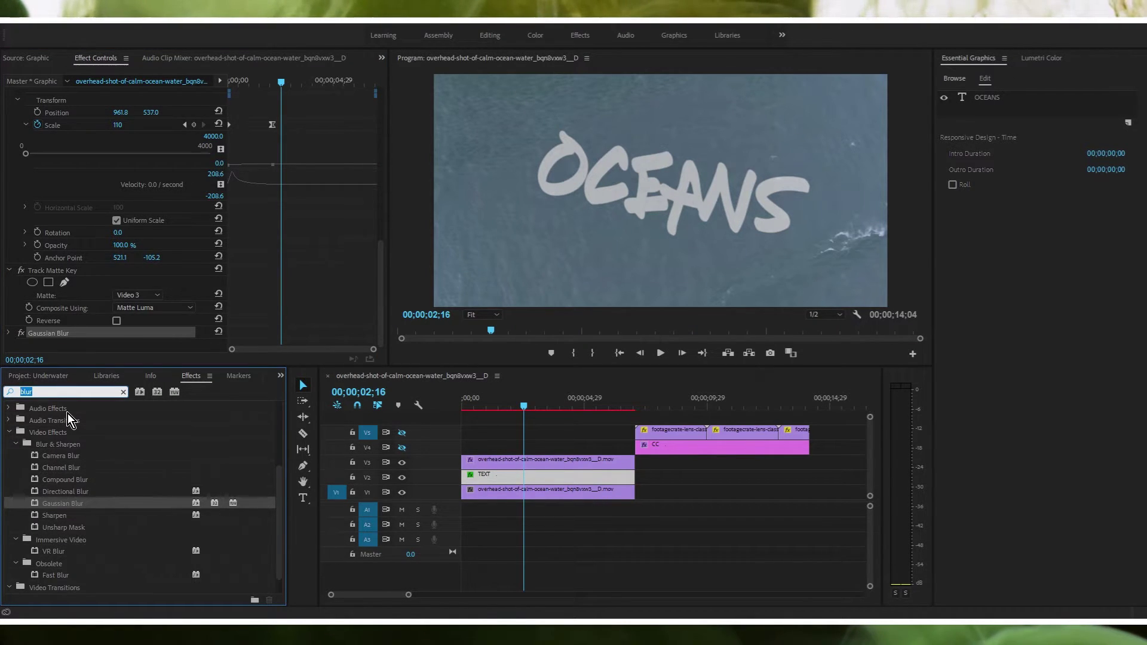
type("turbulent")
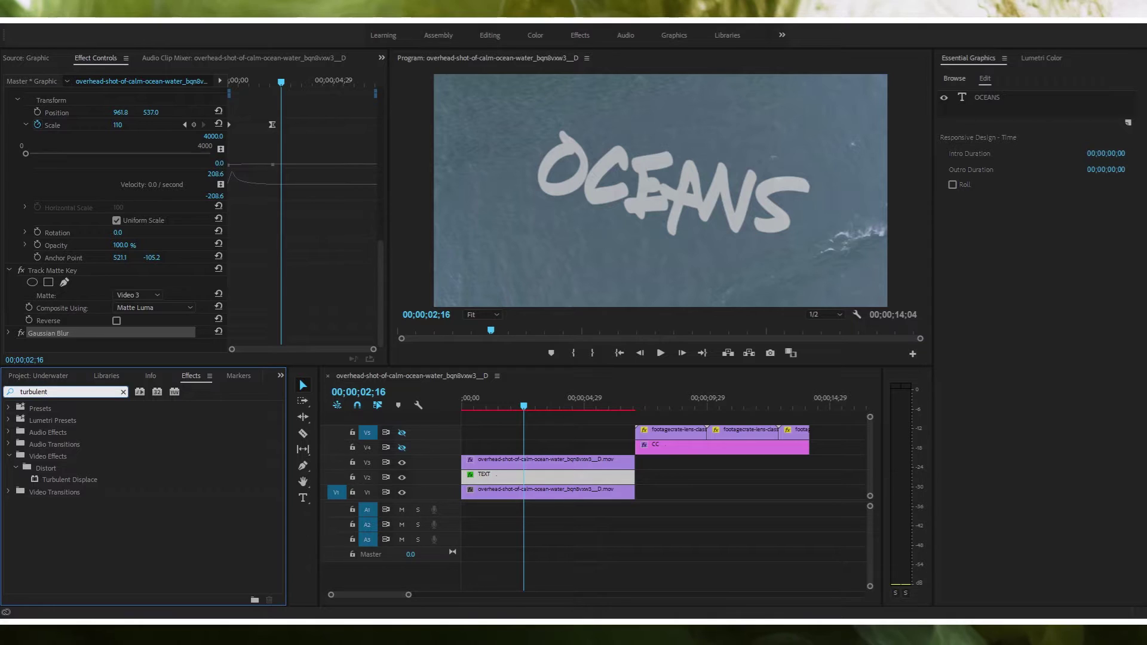
left_click_drag(42, 483, 485, 481)
scroll(289, 232, "down", 5)
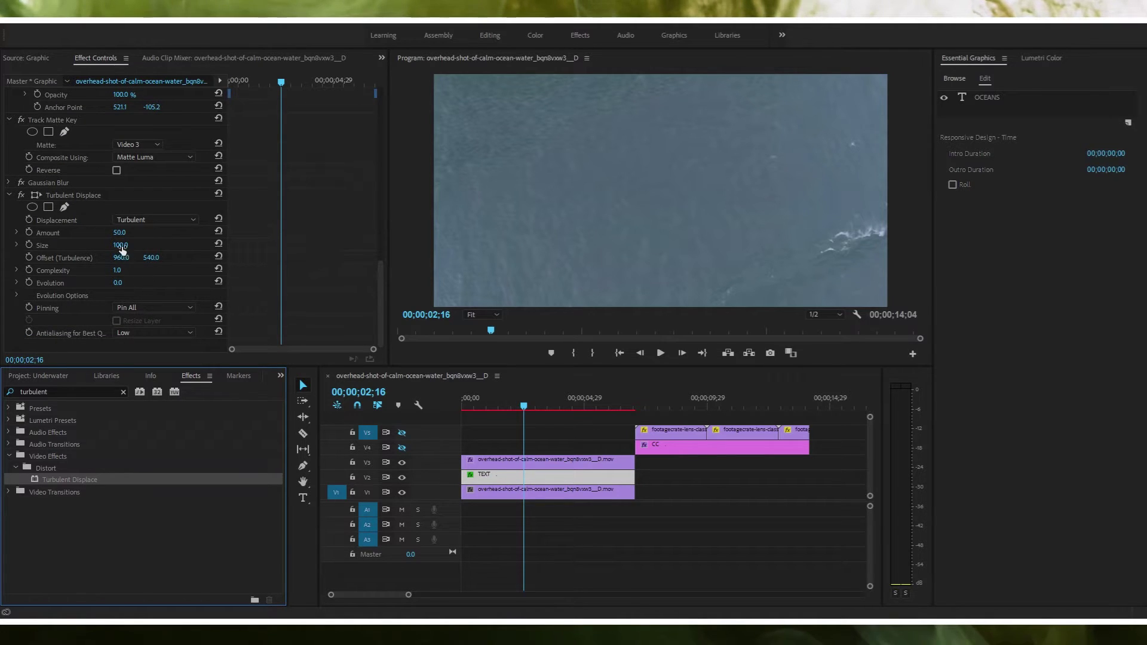
mouse_move(506, 410)
left_mouse_down()
mouse_move(479, 412)
mouse_move(539, 413)
mouse_move(490, 411)
left_mouse_up()
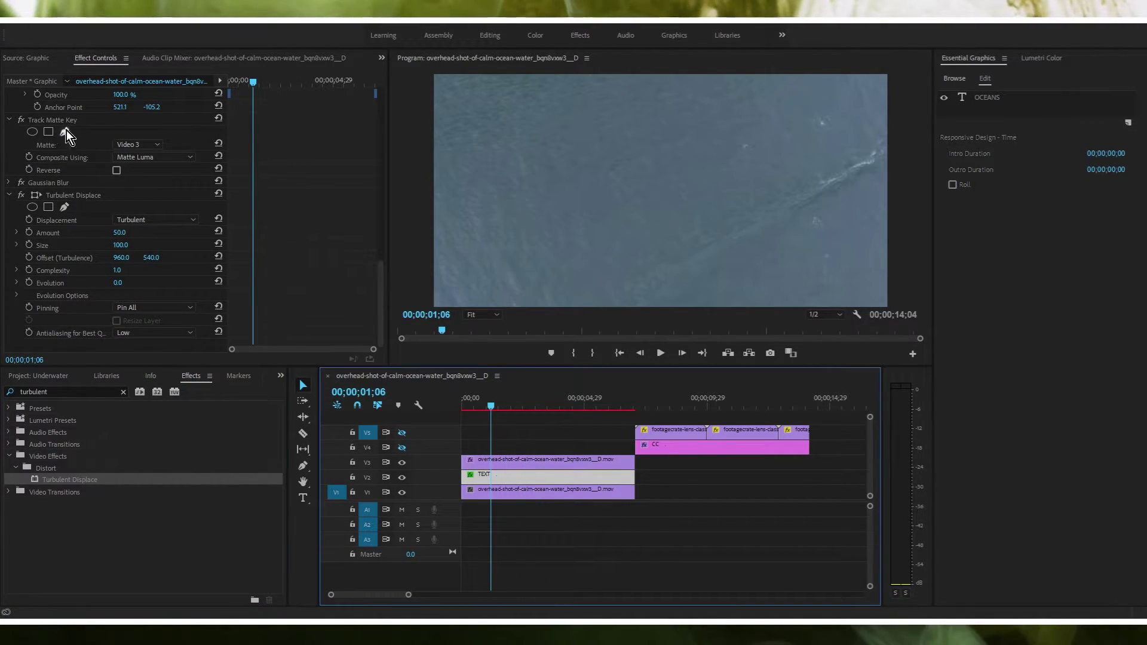
Reorder the effects so Track Matte Key sits below Turbulent Displace
left_click_drag(55, 118, 78, 322)
scroll(83, 220, "up", 5)
scroll(81, 232, "down", 2)
left_click(83, 227)
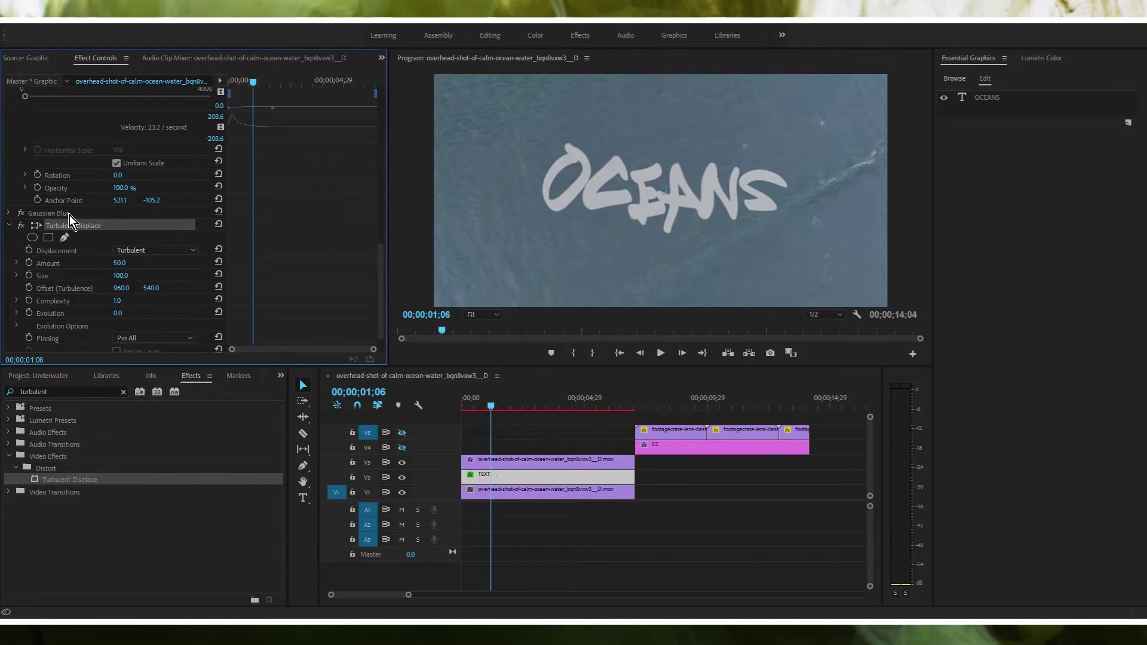
scroll(69, 215, "down", 1)
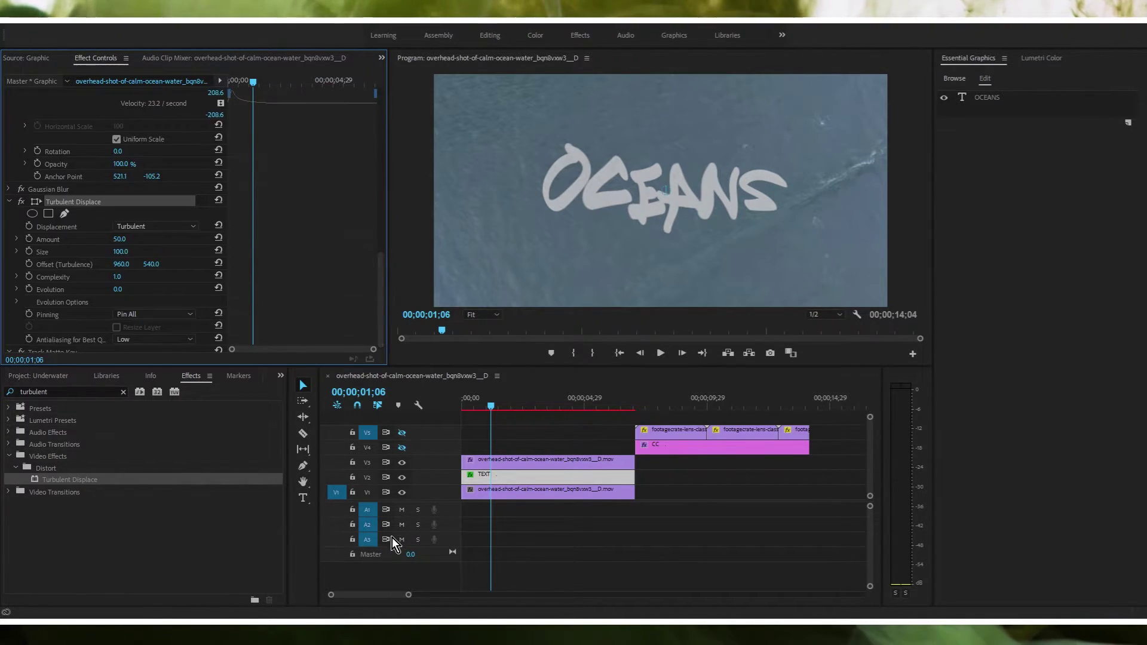
left_click(9, 202)
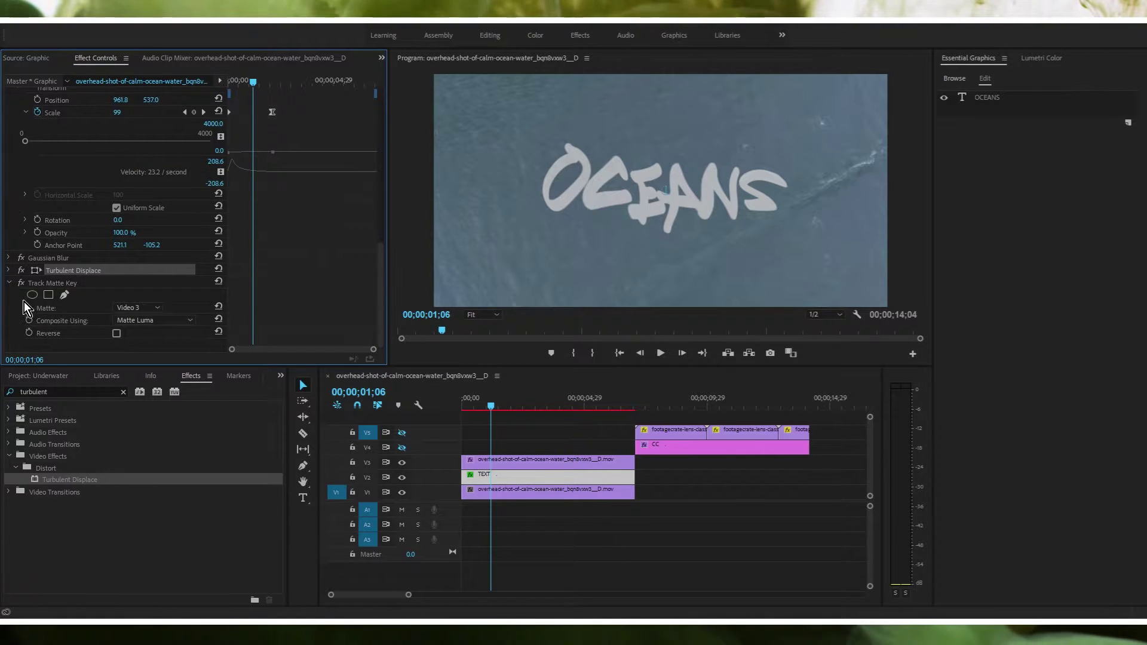
left_click(73, 283)
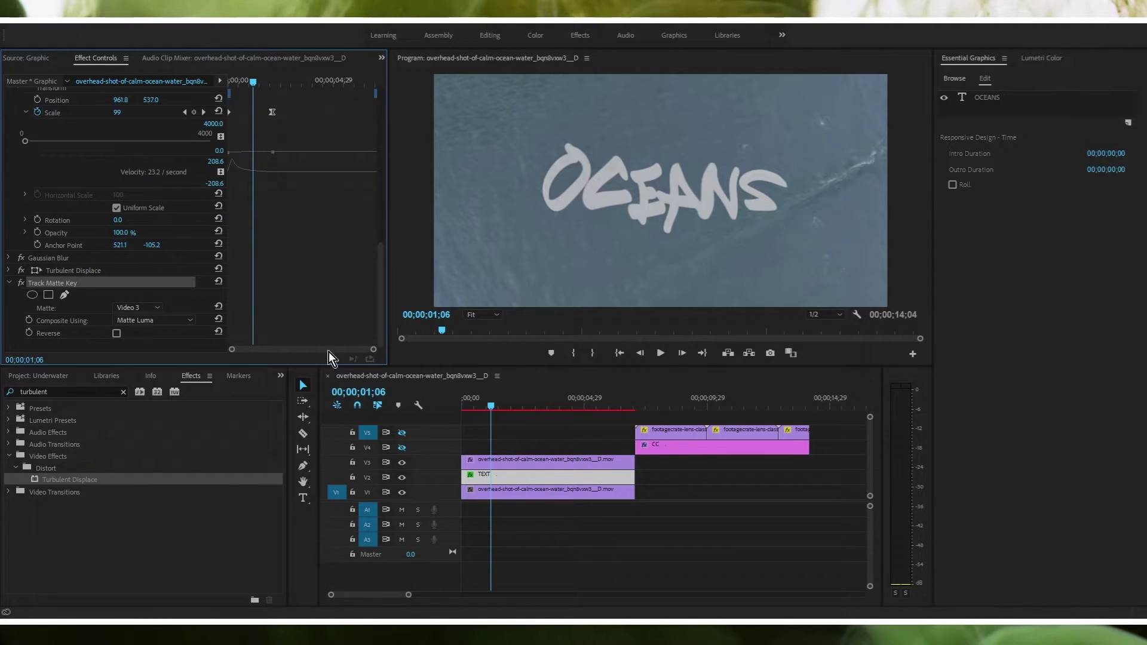
Give Turbulent Displace an Amount of 120 and a Size of 8
left_click(62, 270)
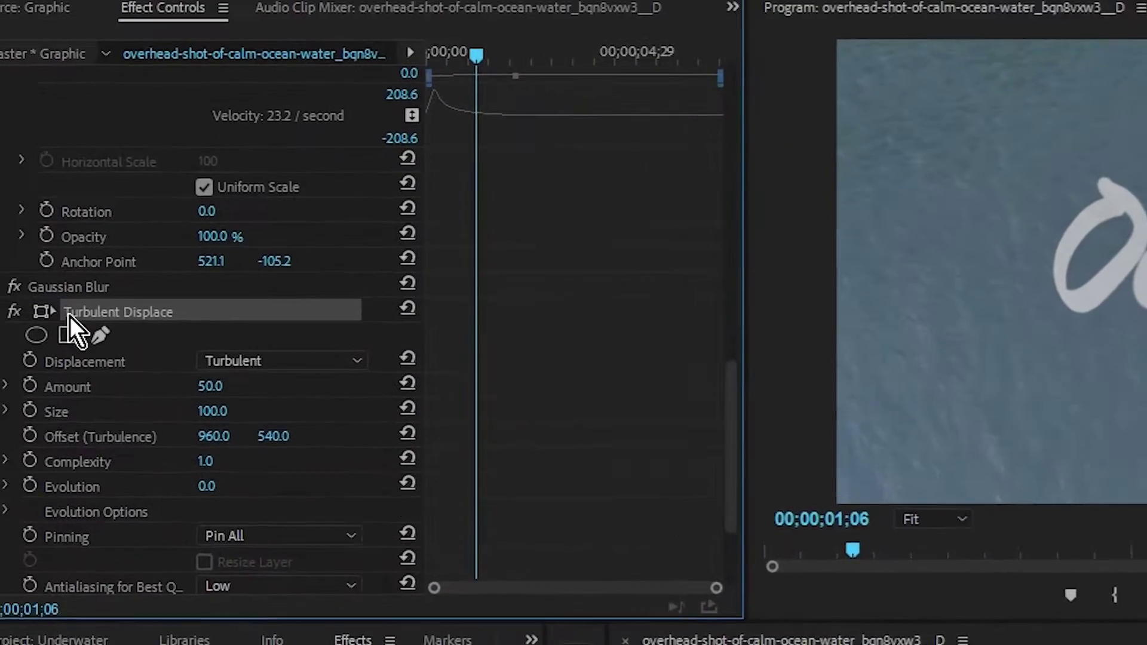
scroll(184, 359, "down", 3)
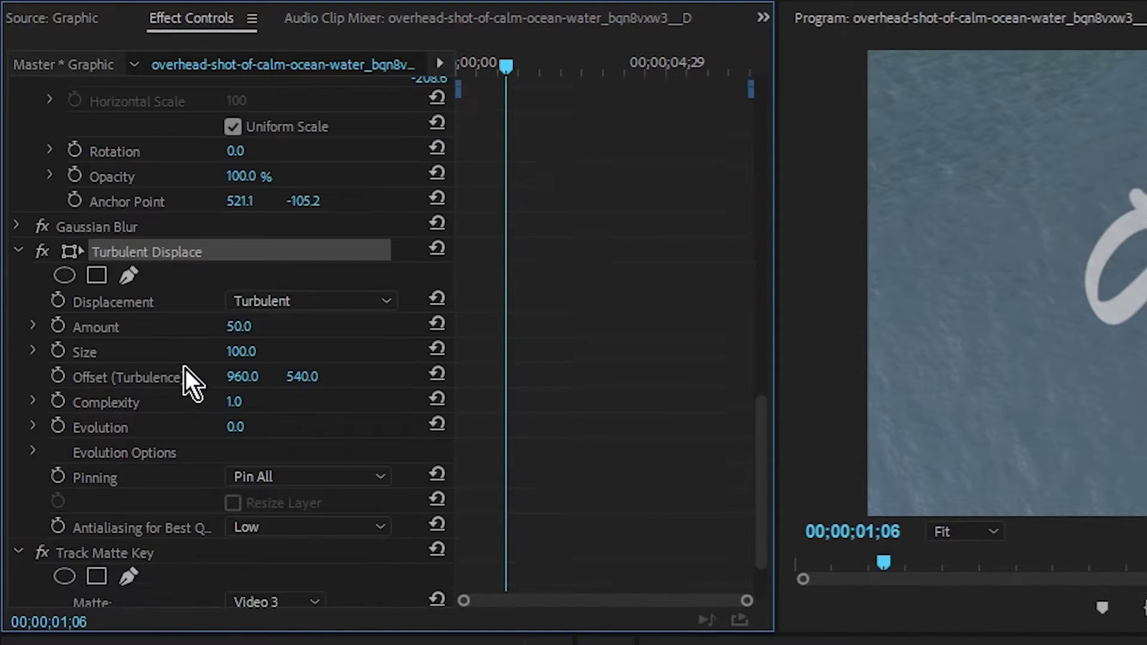
left_click(239, 326)
type("120")
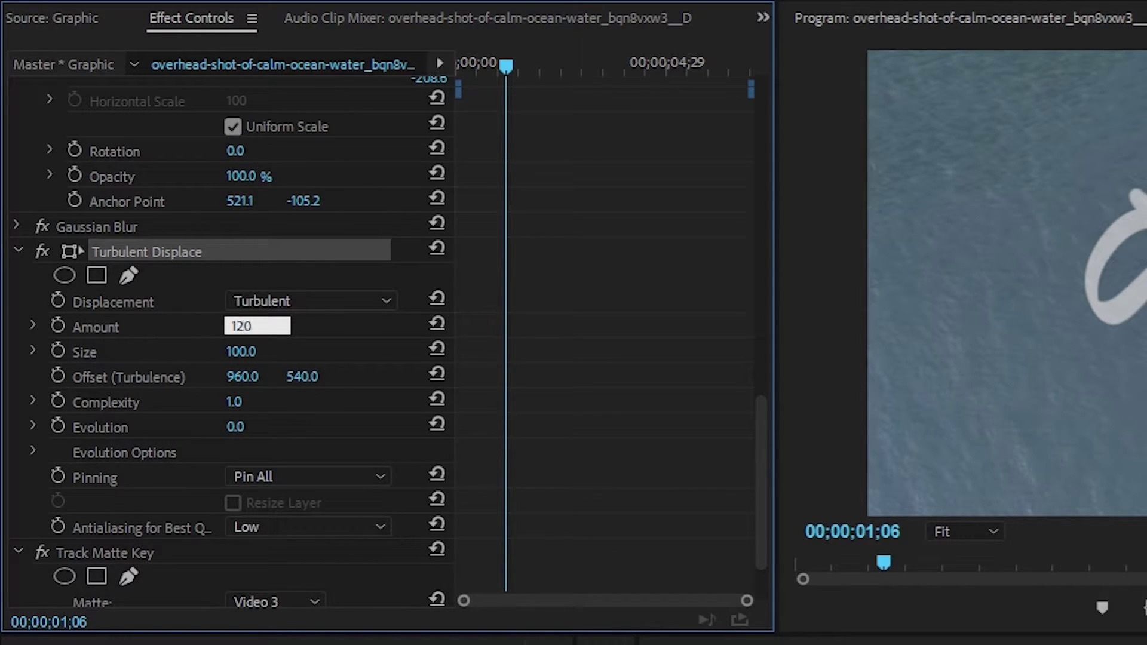
key("Return")
left_click(258, 347)
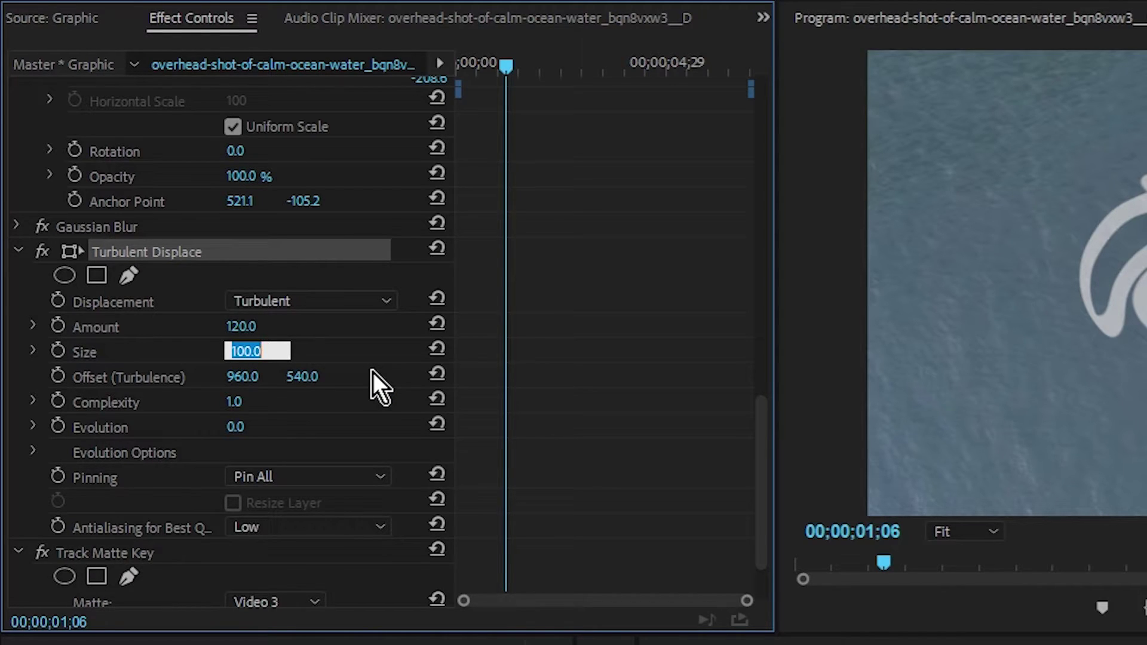
type("8")
key("Return")
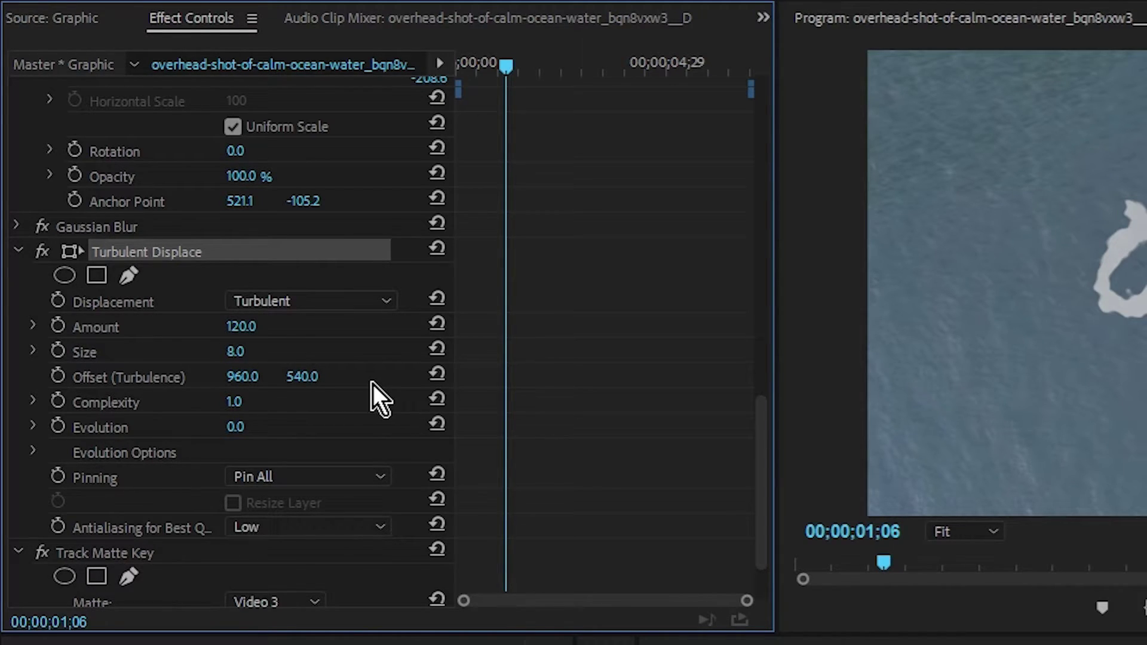
left_click(237, 426)
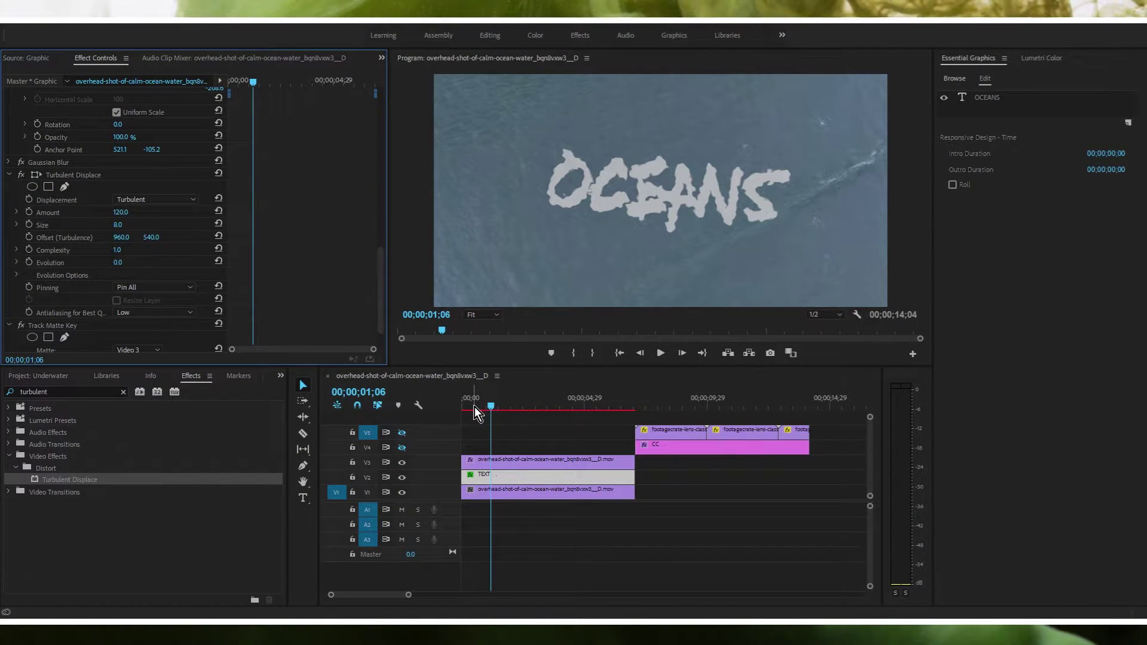
left_click_drag(474, 407, 427, 412)
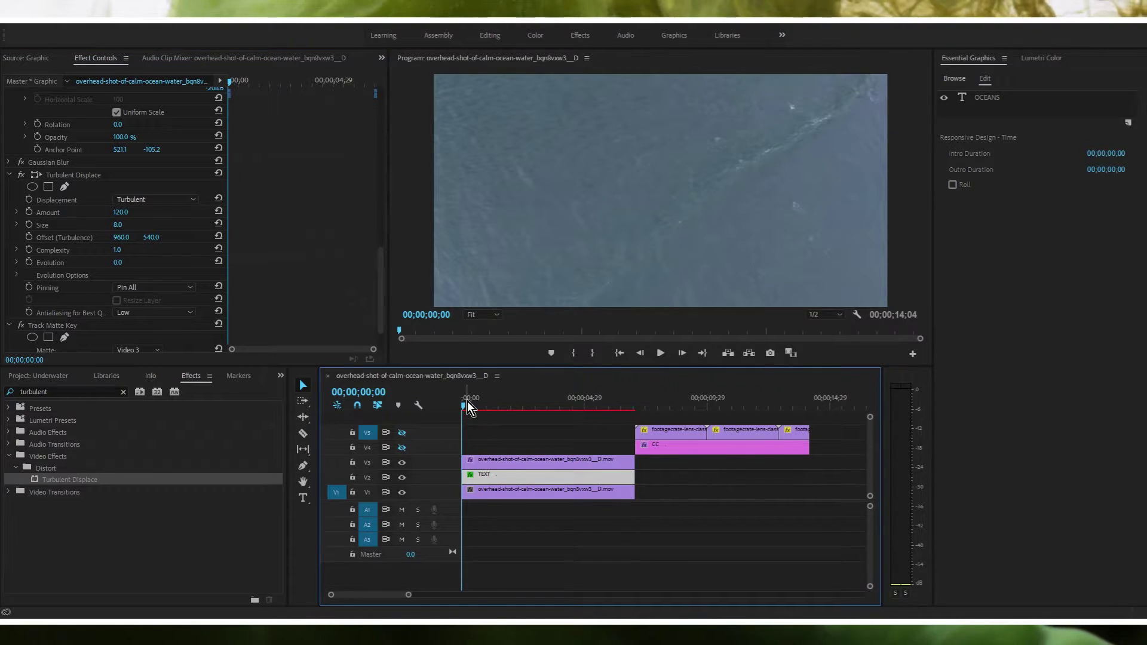
key("space")
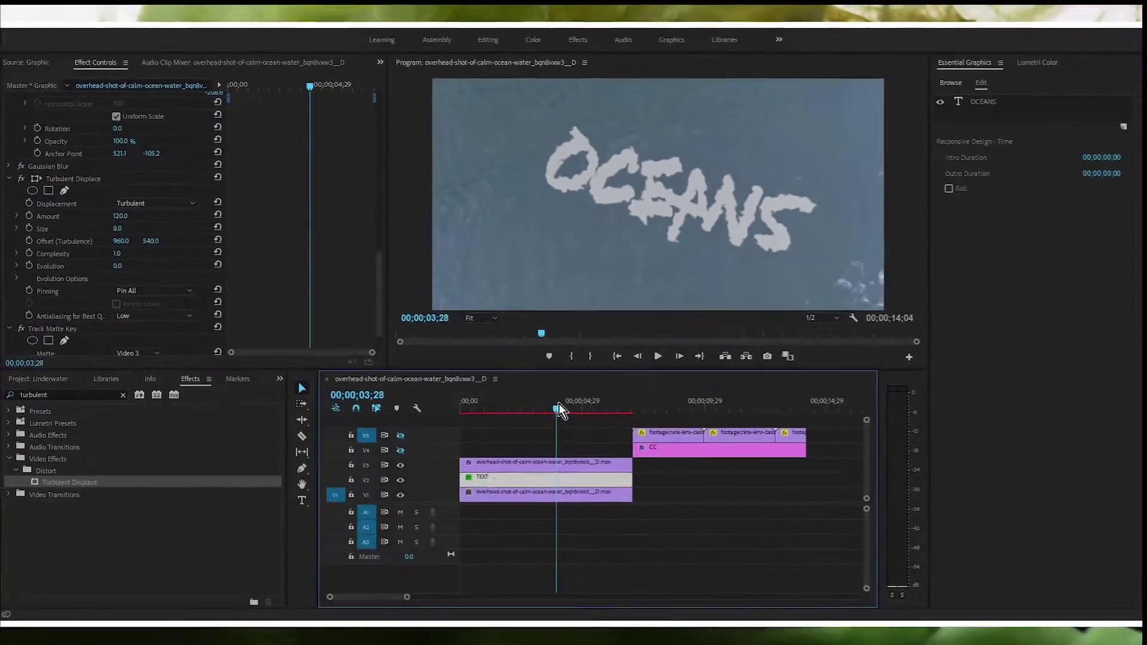
left_click_drag(558, 408, 454, 418)
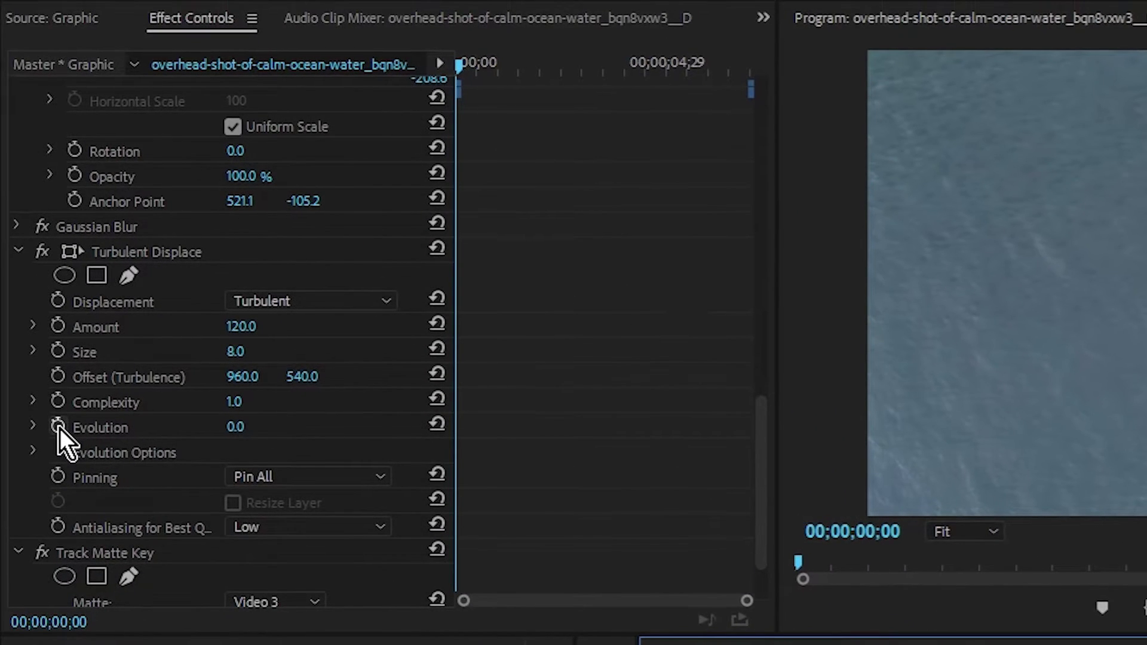
Keyframe Evolution from 0.0 at the start to 14x75° at 07;01, then preview playback
left_click(59, 427)
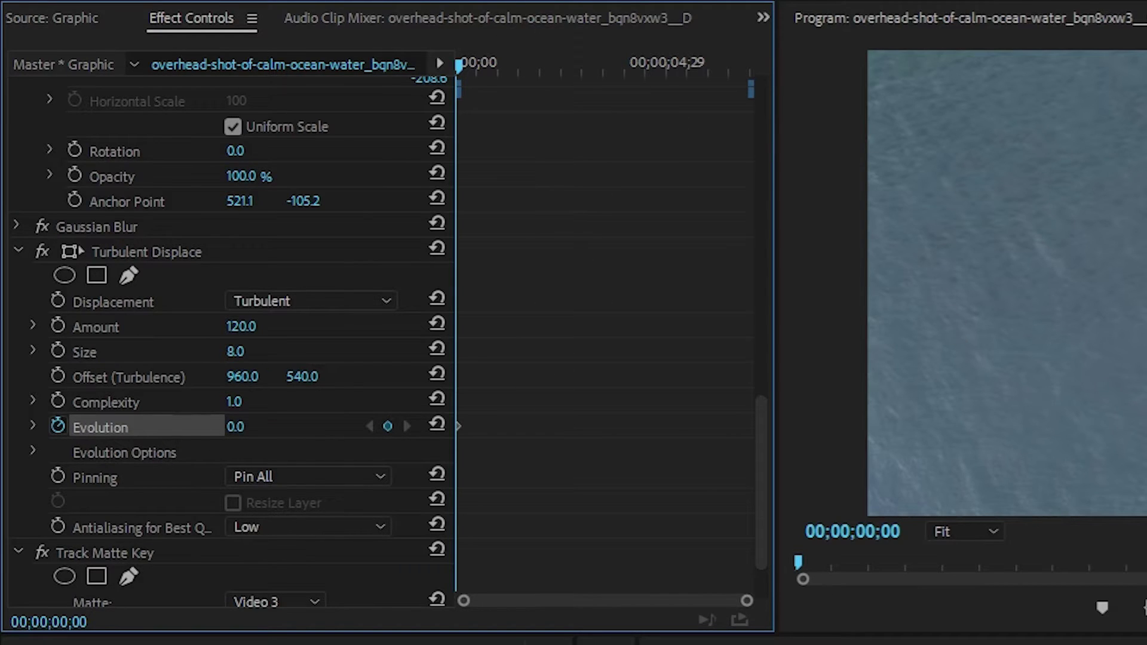
left_click_drag(459, 64, 750, 64)
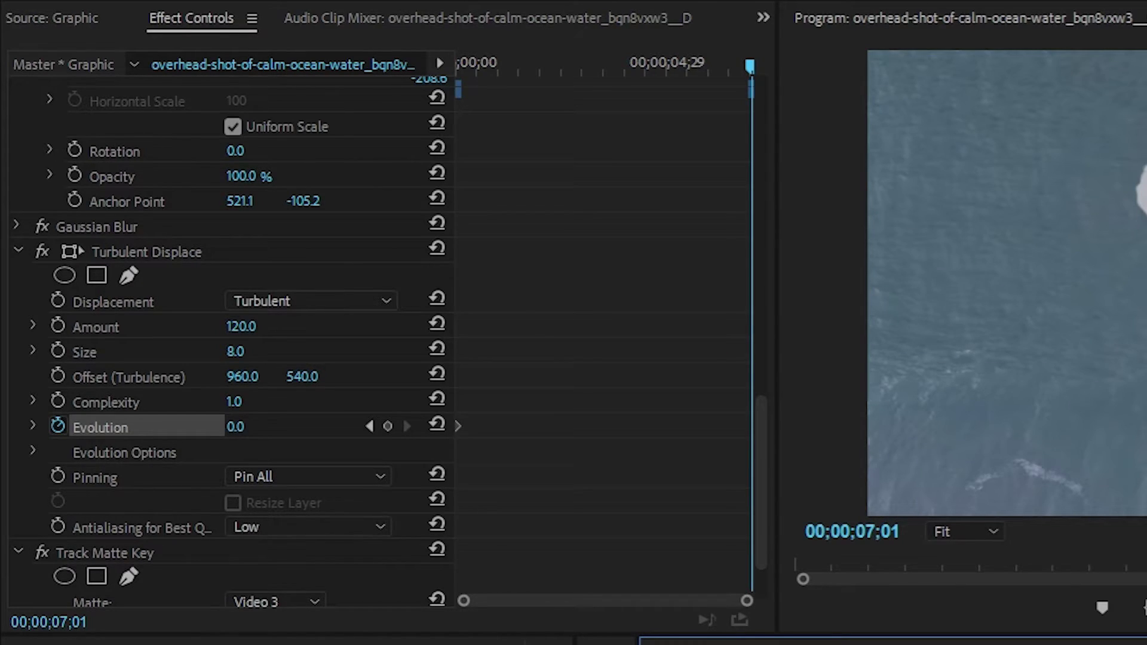
left_click_drag(235, 427, 654, 520)
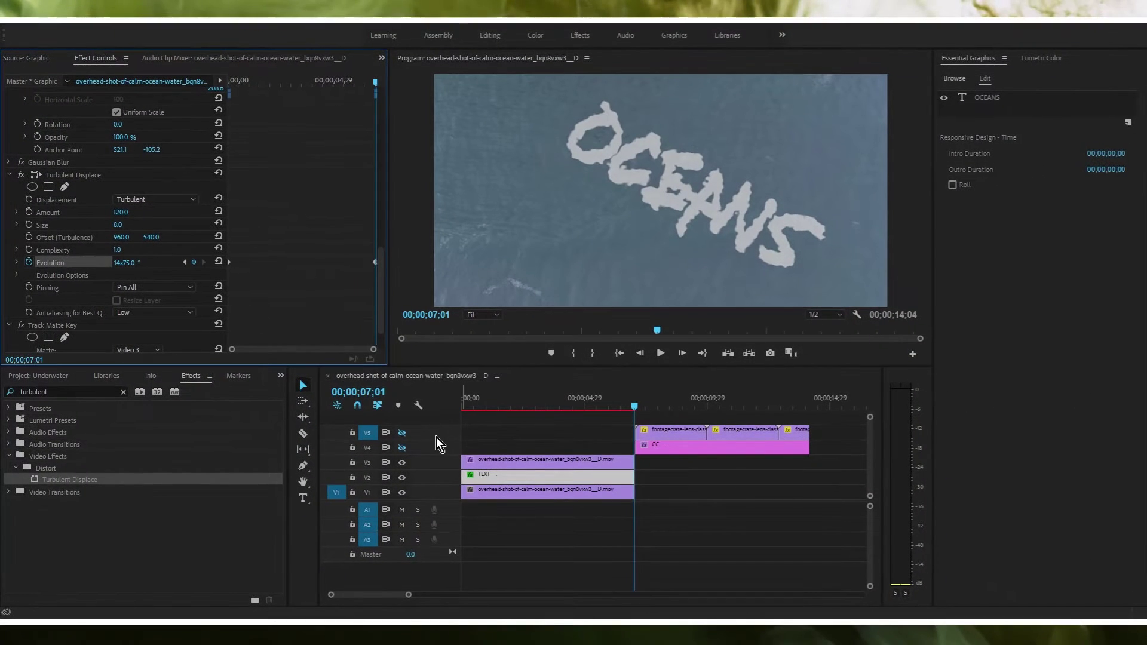
left_click_drag(477, 410, 450, 411)
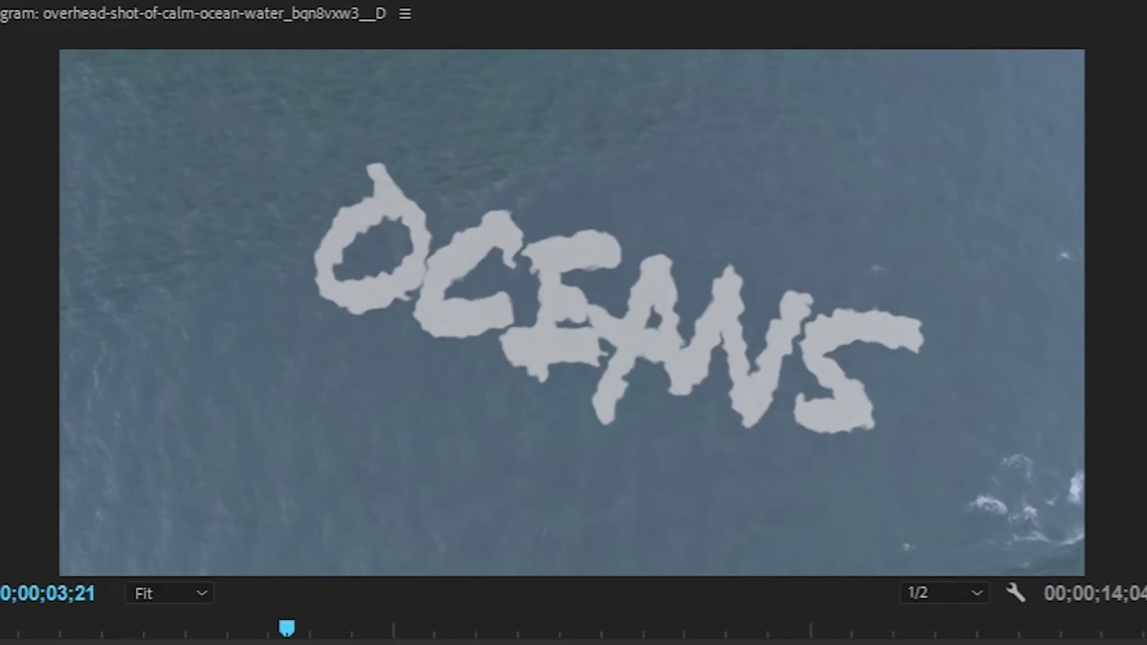
key("space")
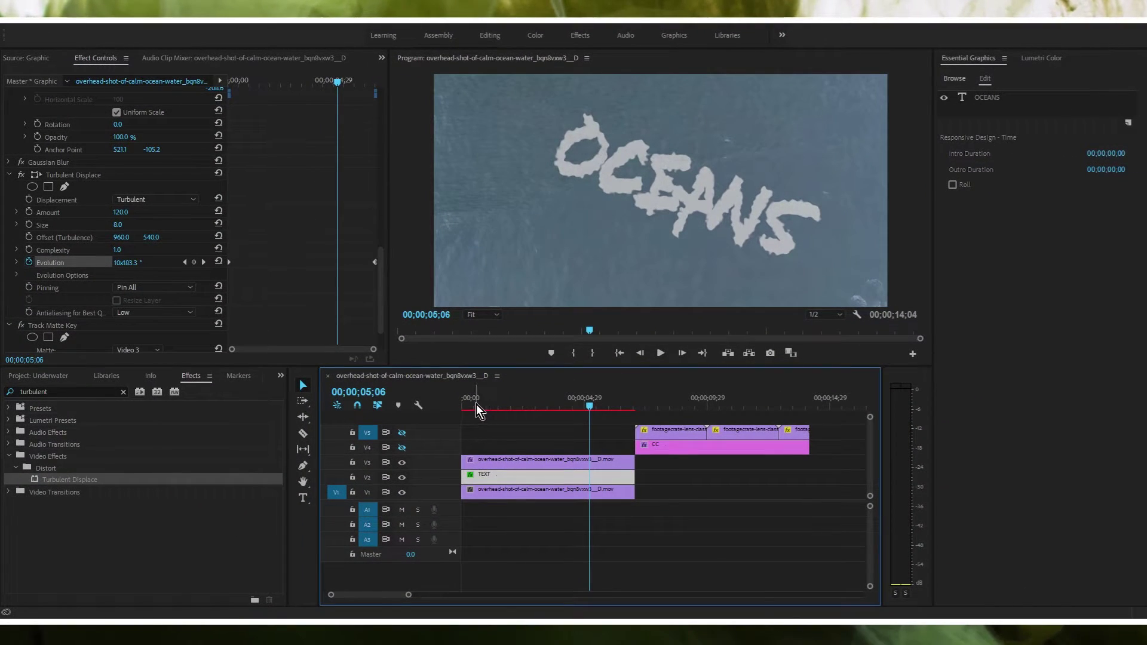
From the sequence start, review the V3 ocean clip's Set Matte (matte from Video 3) and the V2 TEXT clip
key("Home")
left_click(491, 465)
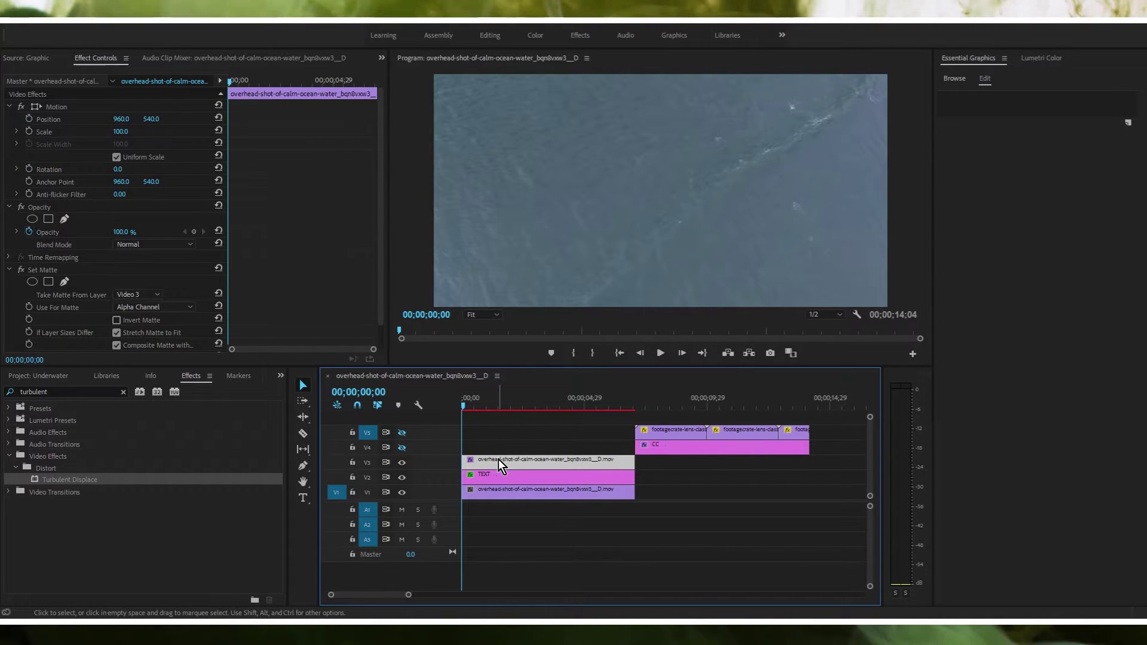
scroll(332, 259, "down", 1)
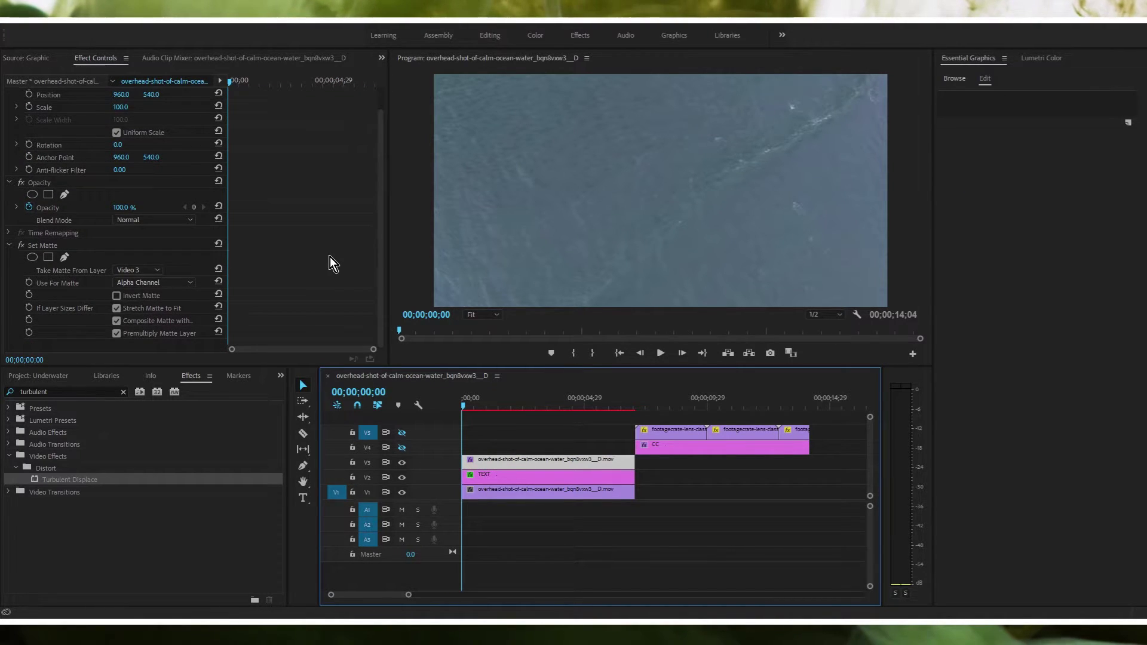
left_click(489, 476)
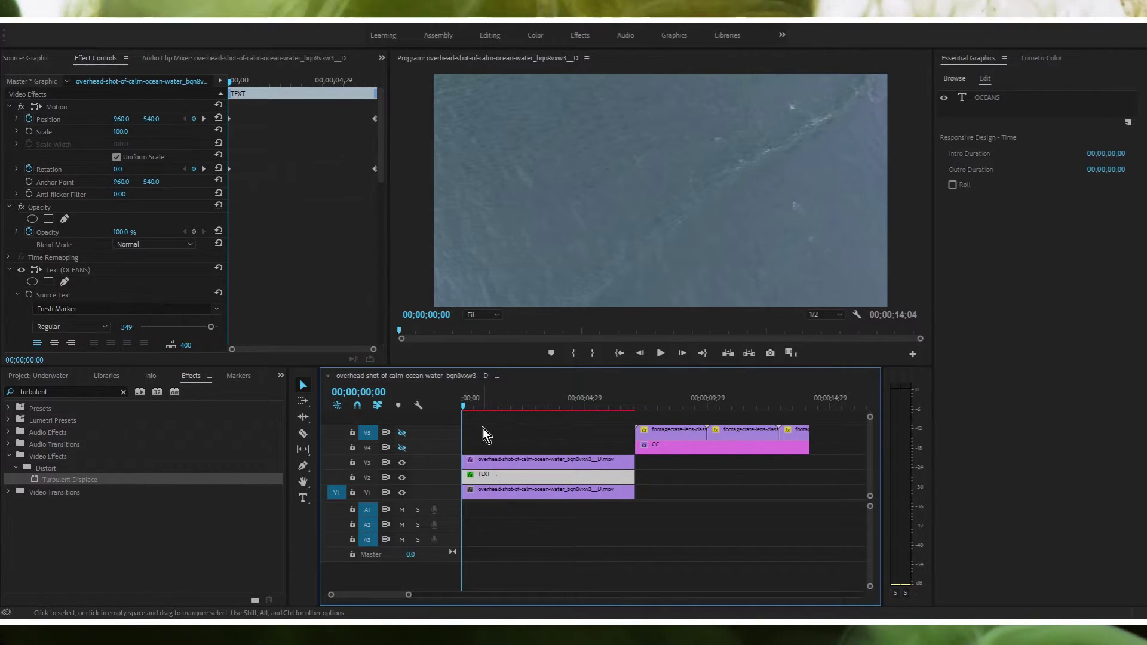
left_click(500, 400)
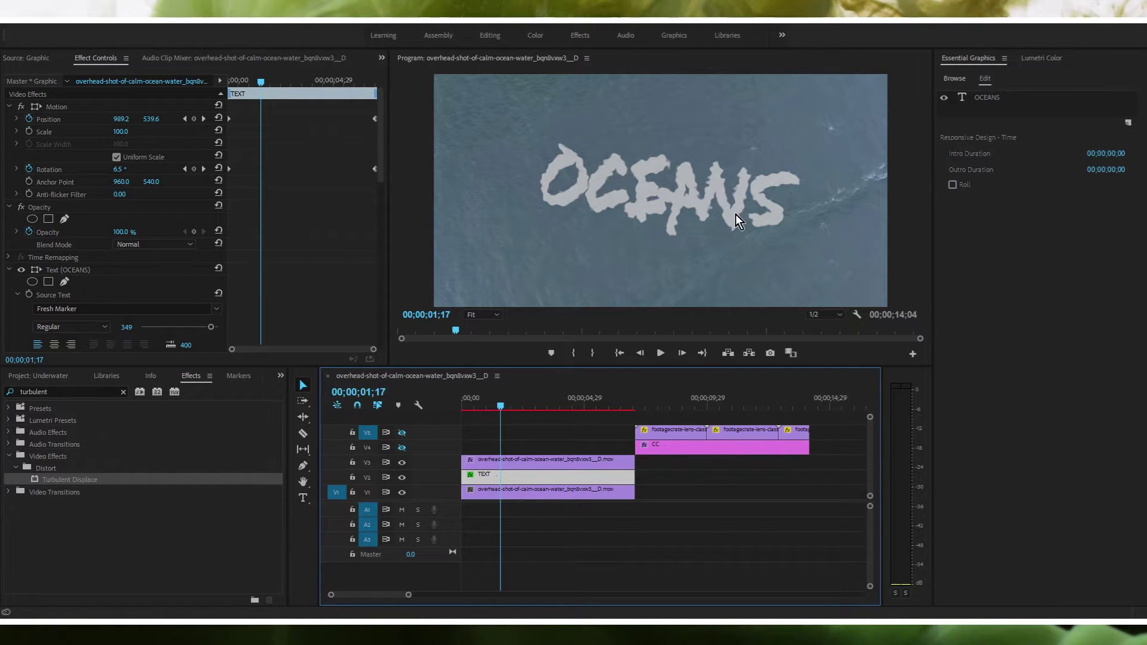
left_click(491, 463)
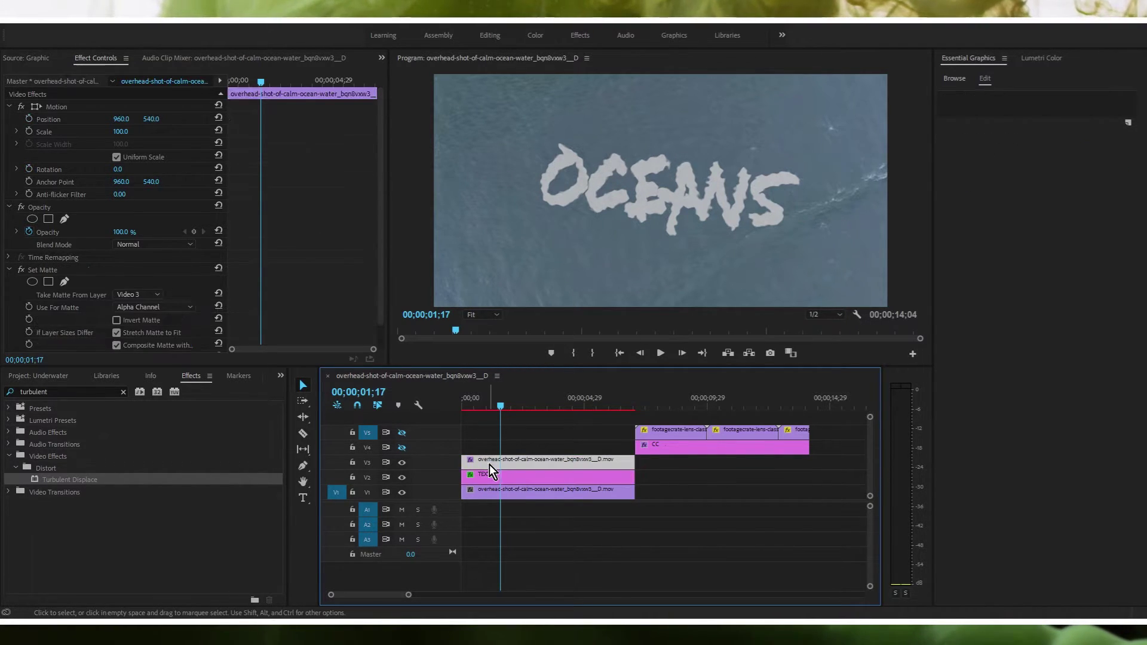
scroll(277, 265, "down", 2)
double_click(36, 392)
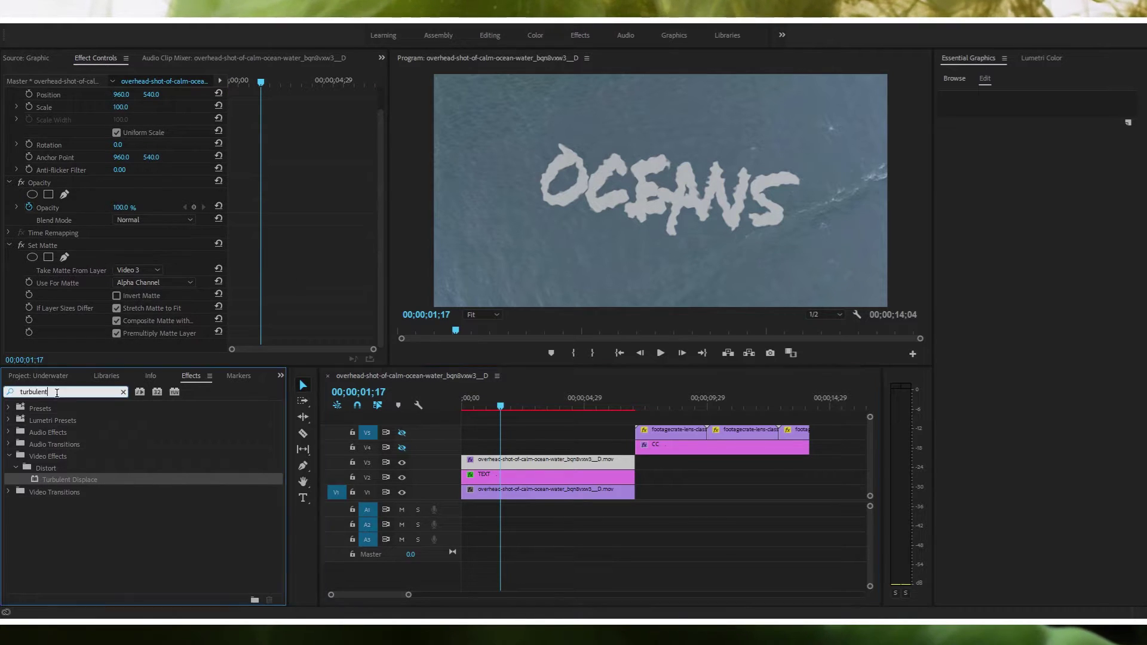
Apply the Threshold effect to the top ocean clip on V3, checking the result with V2 hidden
type("threshold")
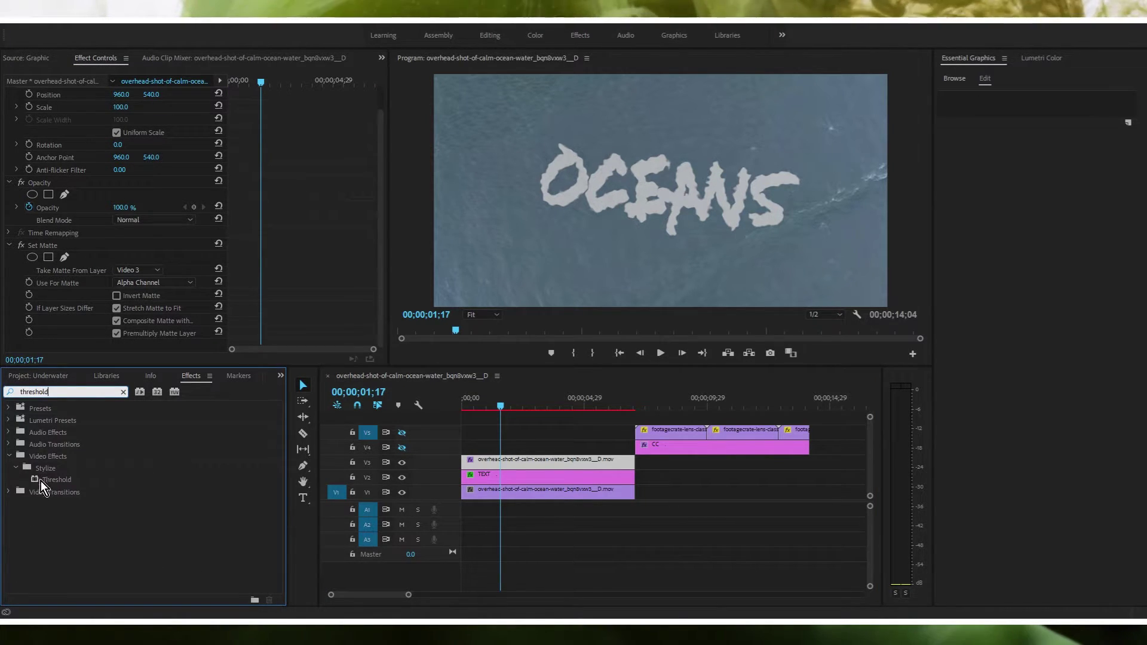
left_click_drag(57, 479, 508, 464)
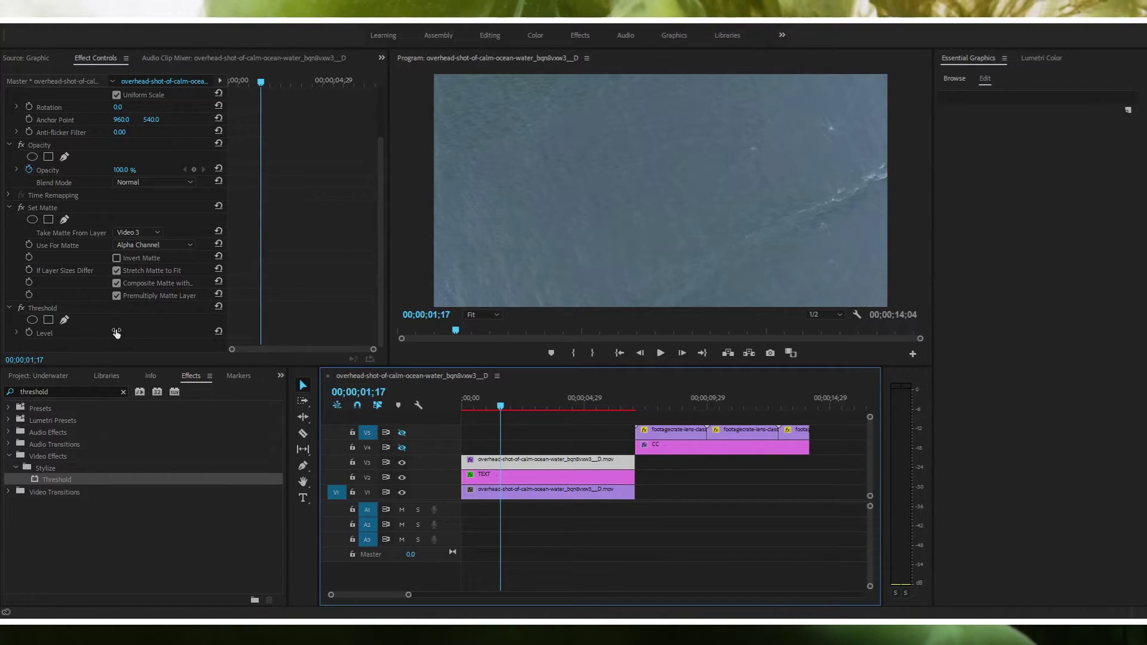
left_click(402, 478)
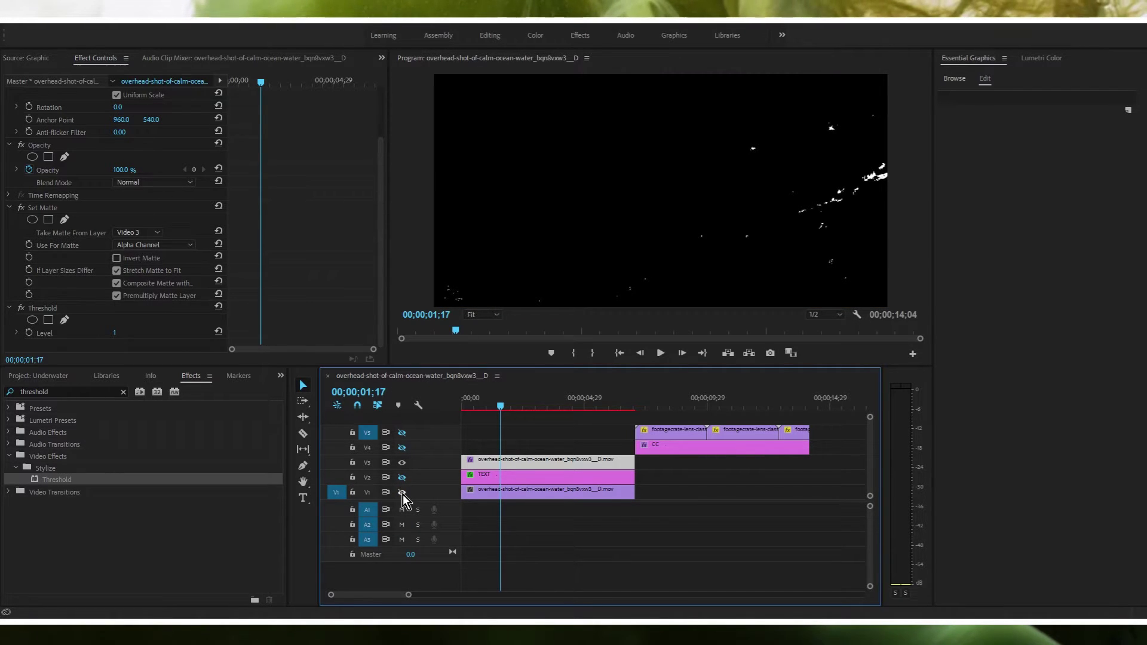
left_click(402, 478)
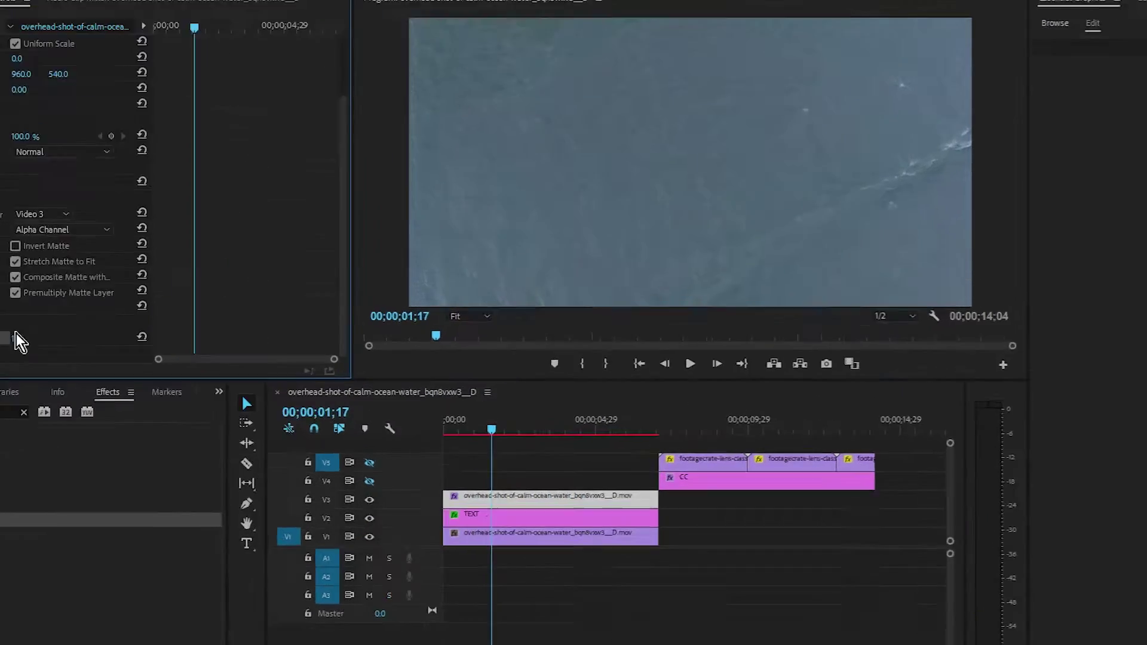
Set Threshold Level to 0.35 and preview the sequence from the start
left_click(10, 339)
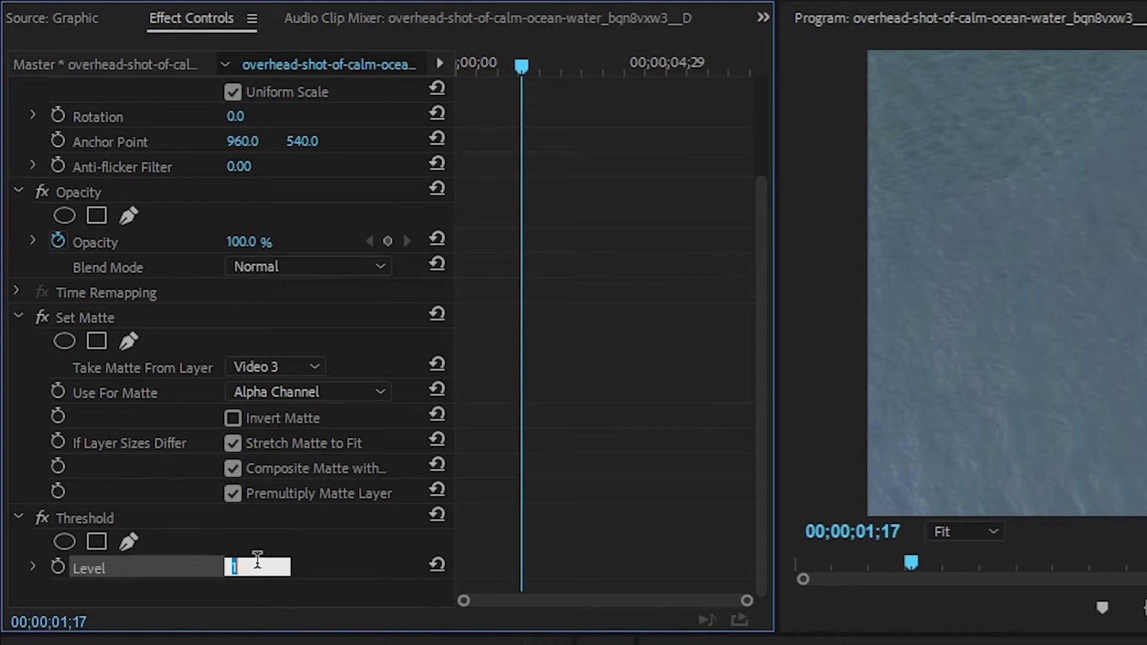
type("0.35")
key("Return")
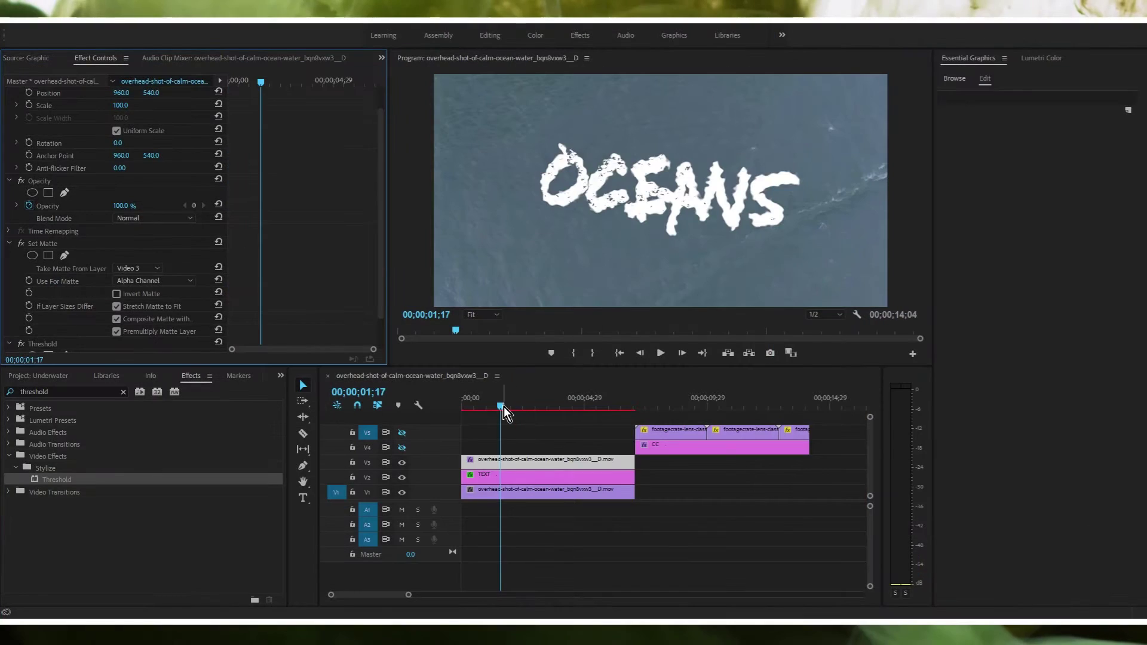
left_click_drag(504, 406, 467, 421)
key("space")
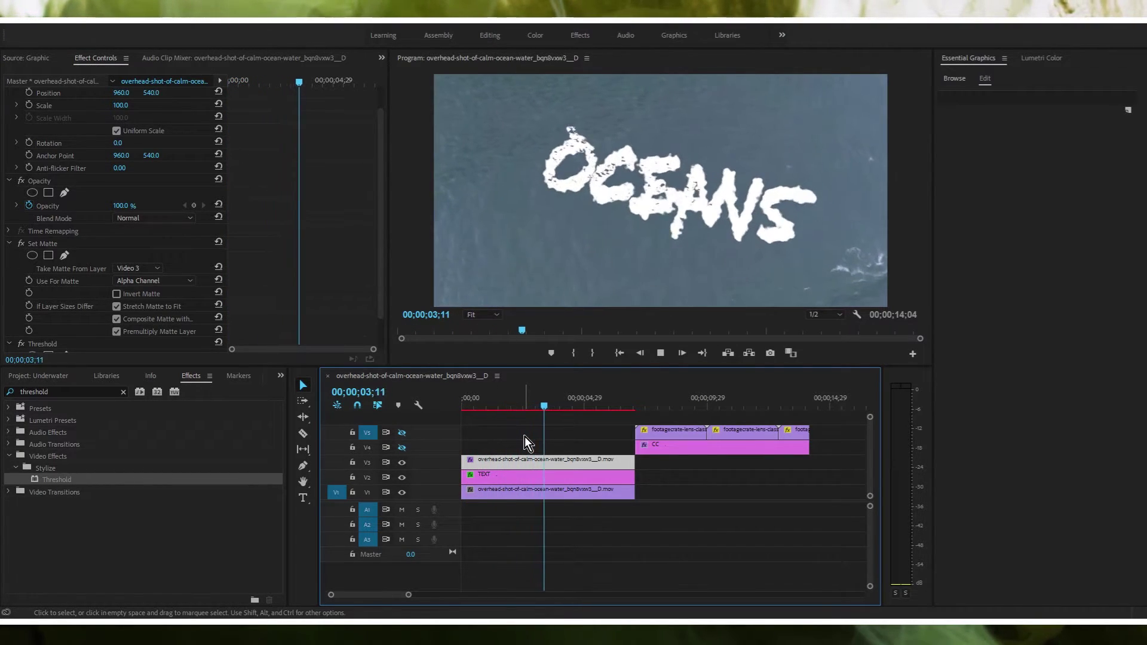
key("space")
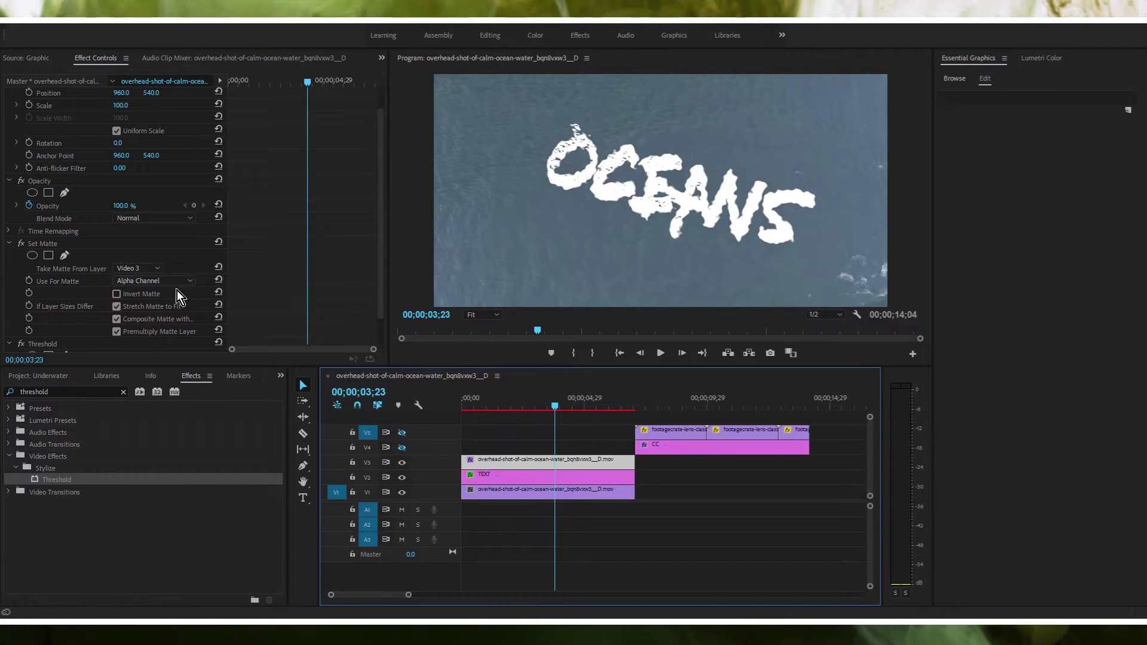
Fine-tune Threshold Level to 0.37 and play back to check the white OCEANS highlights
scroll(320, 256, "down", 2)
left_click(117, 333)
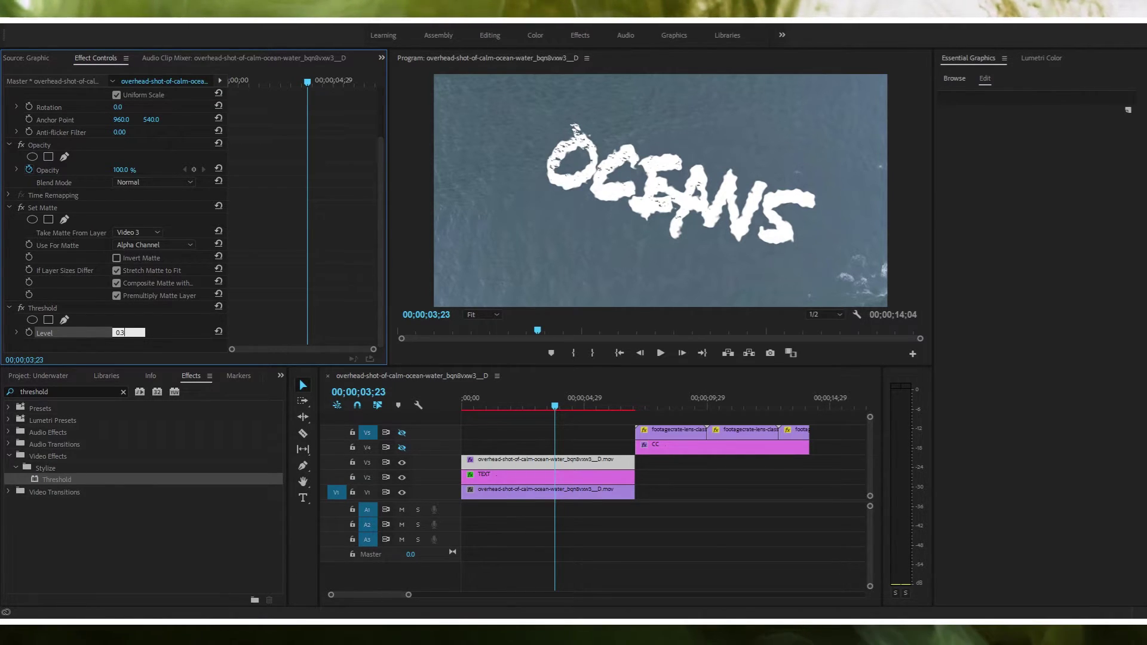
type("59")
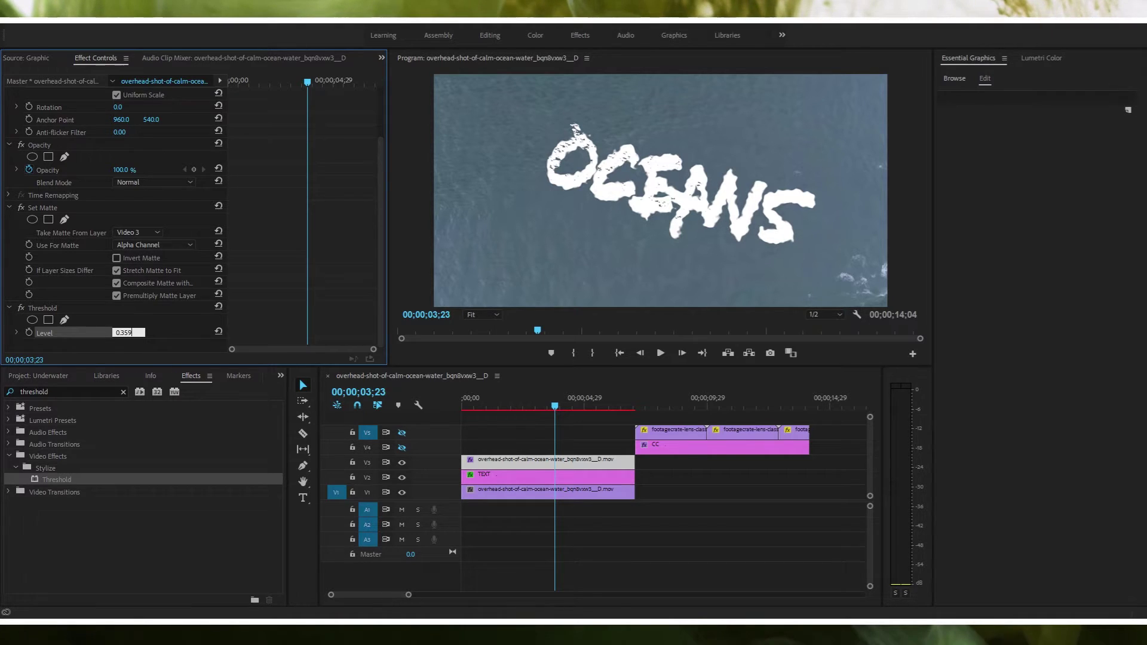
key("Return")
left_click(127, 332)
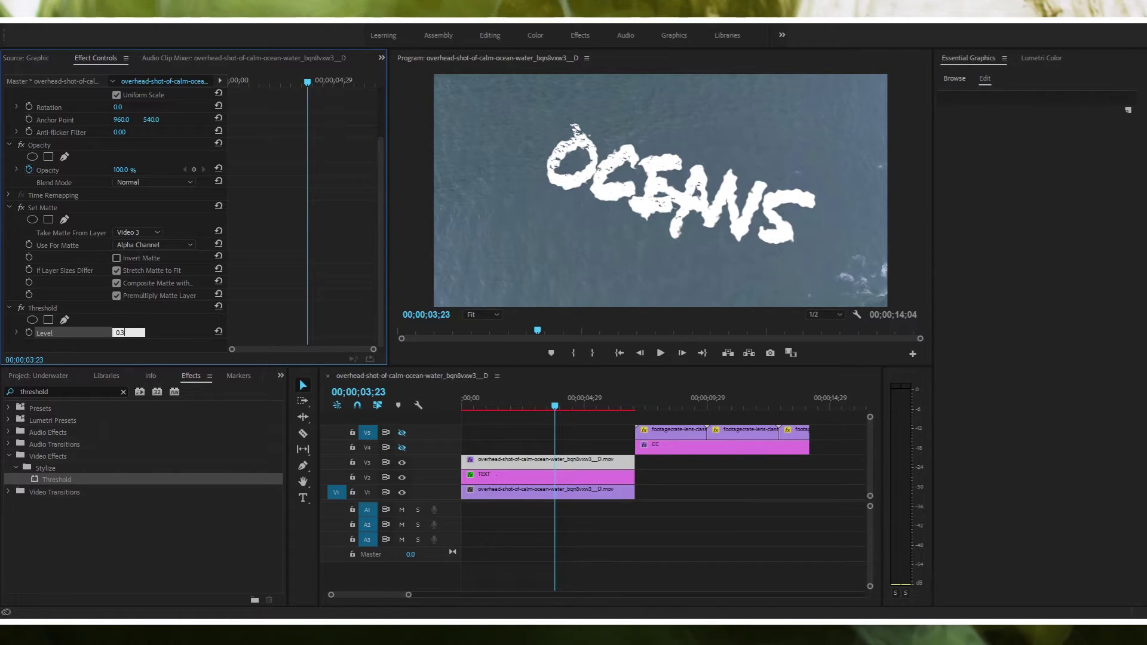
type("0.37")
key("Return")
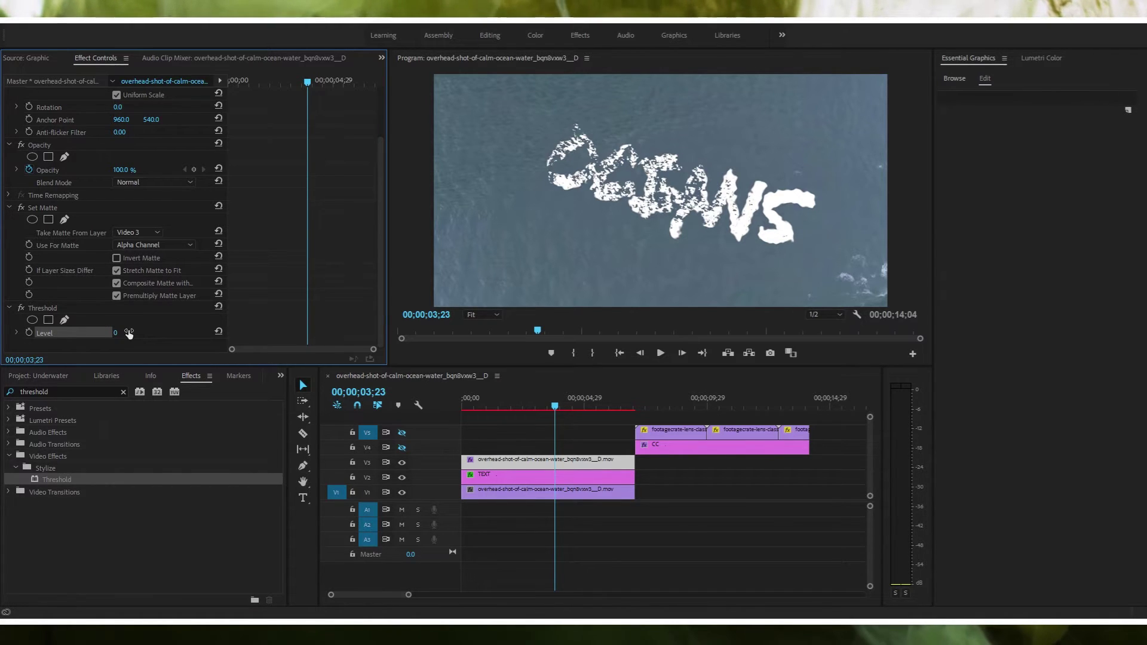
key("space")
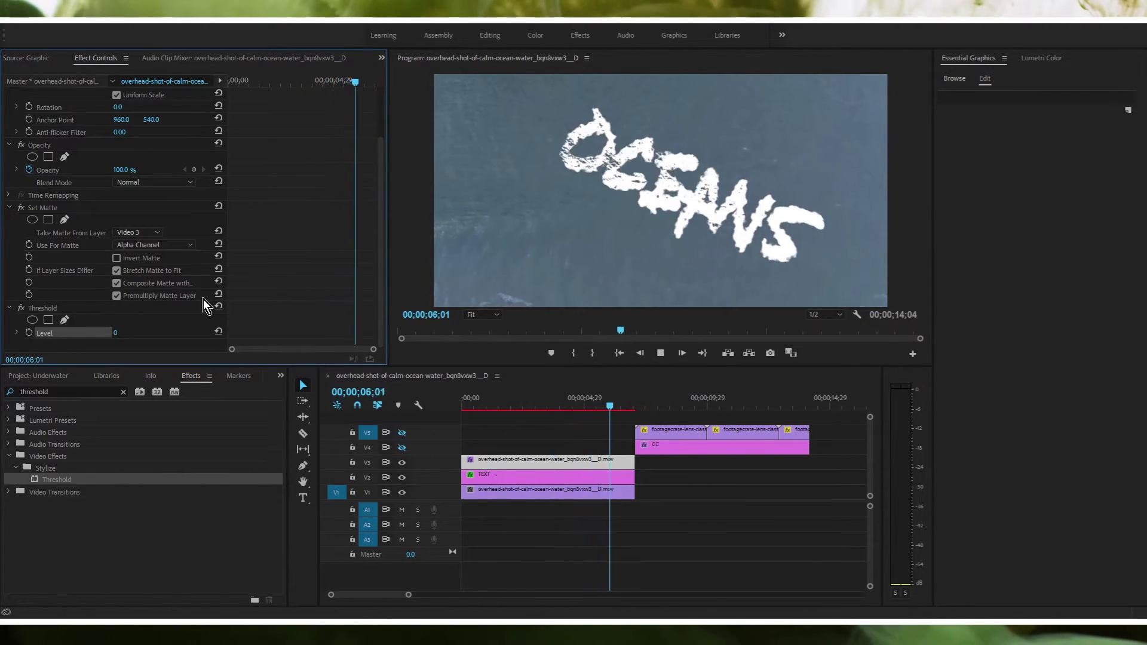
left_click_drag(489, 398, 561, 385)
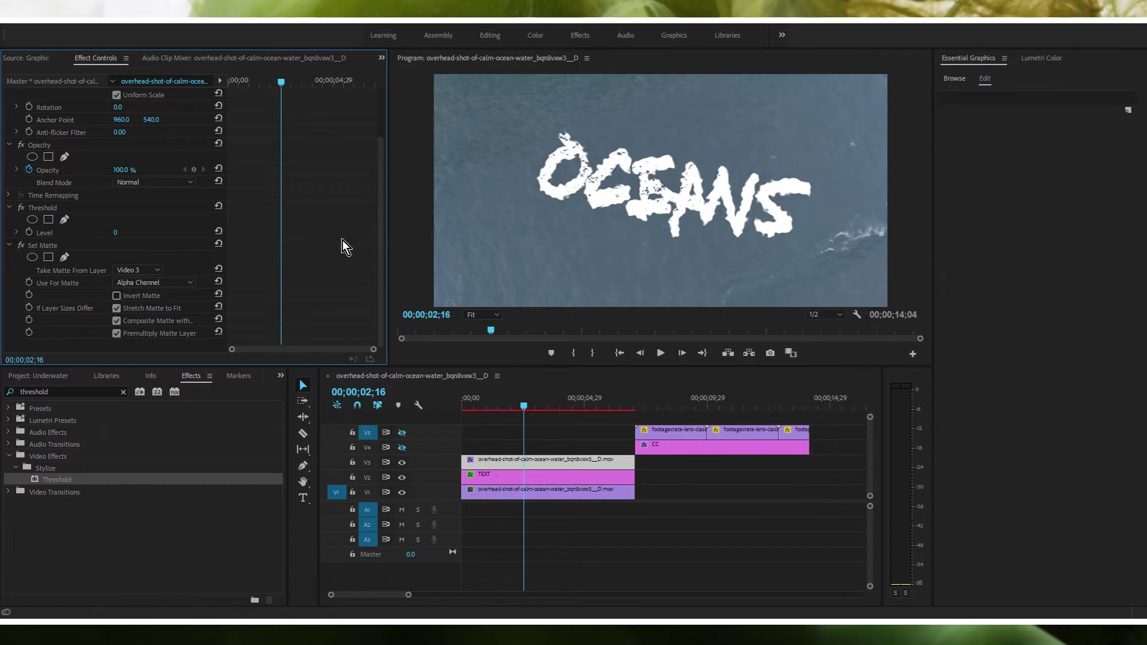
Lower the TEXT clip's opacity to 20% in Effect Controls
left_click(494, 477)
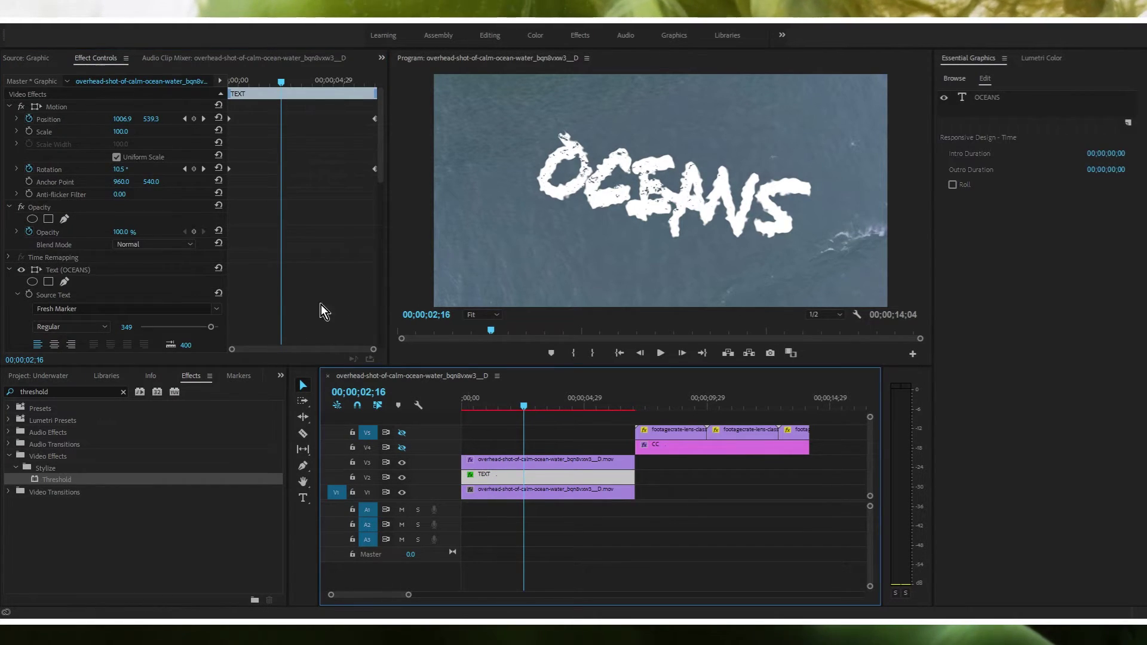
scroll(256, 184, "down", 5)
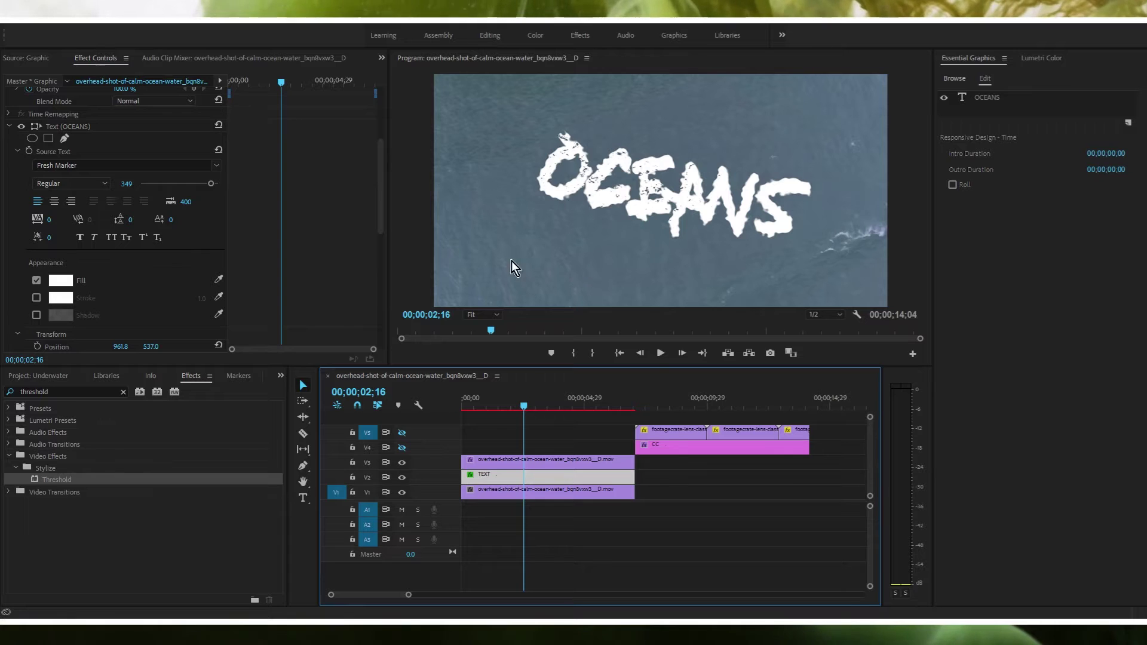
scroll(314, 260, "up", 5)
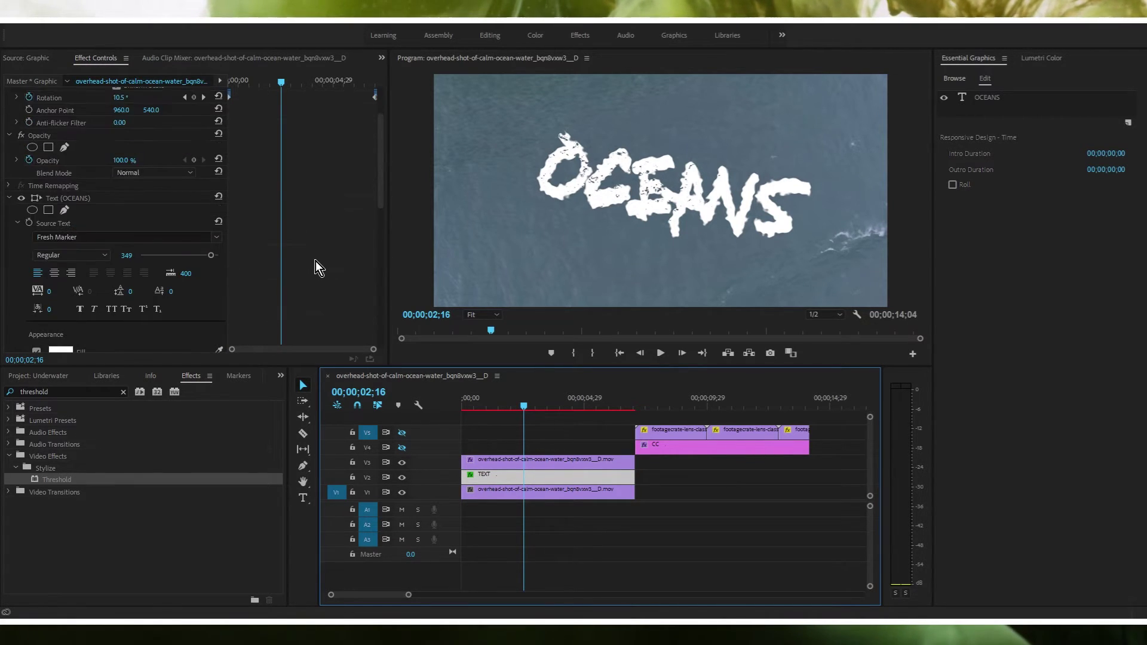
scroll(308, 262, "down", 10)
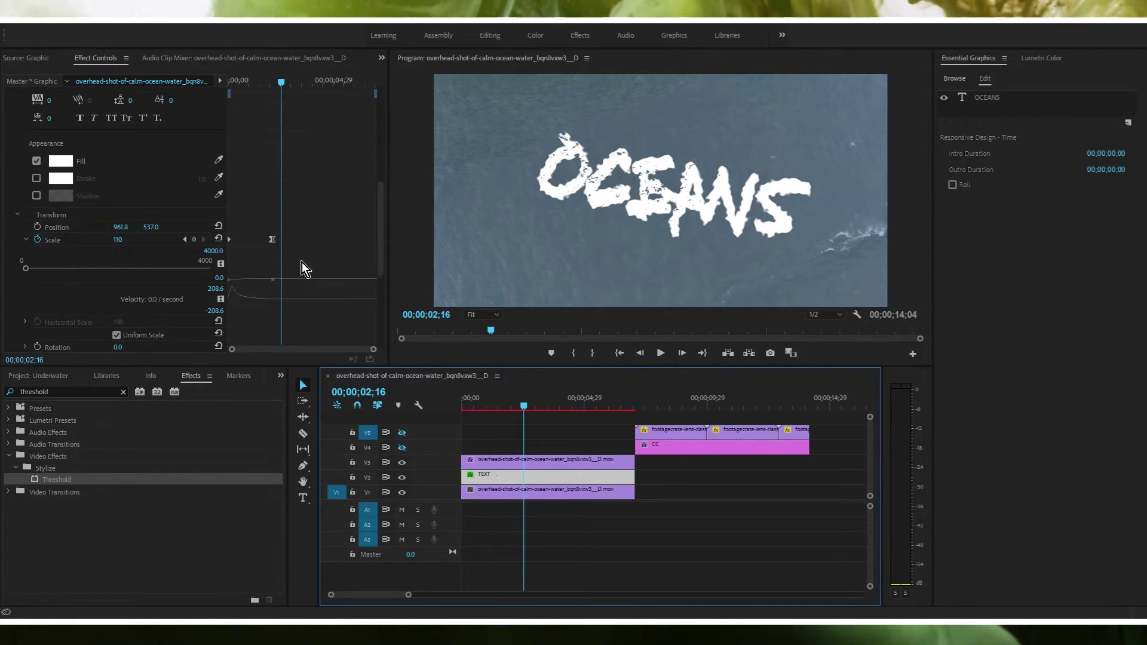
scroll(114, 264, "down", 3)
left_click(127, 252)
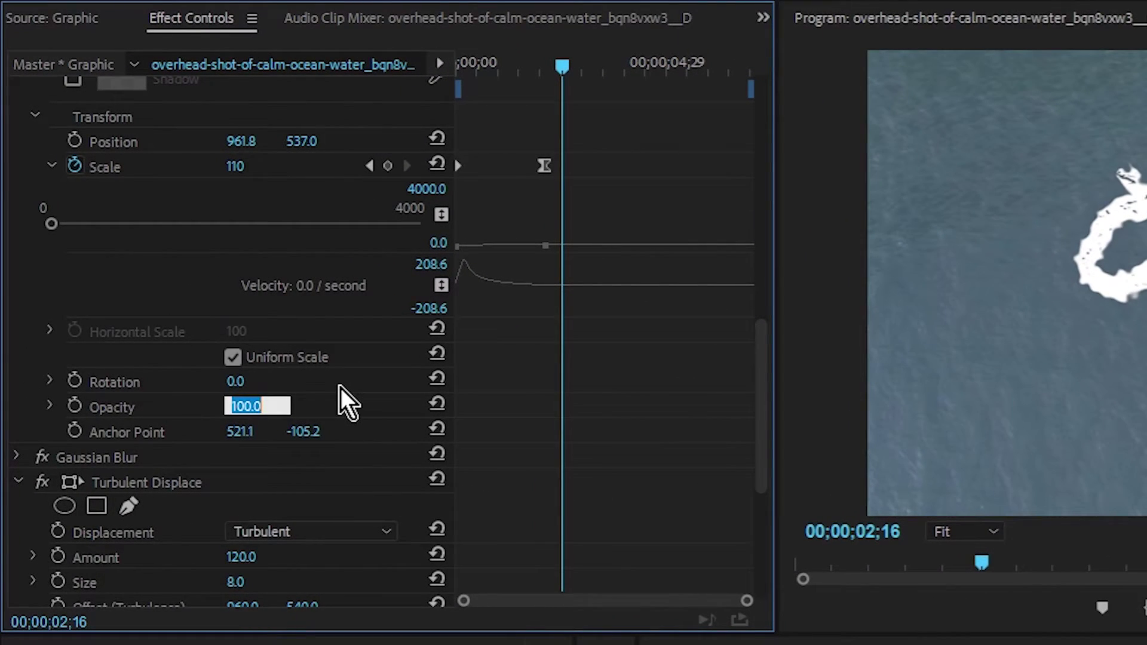
type("20")
key("Return")
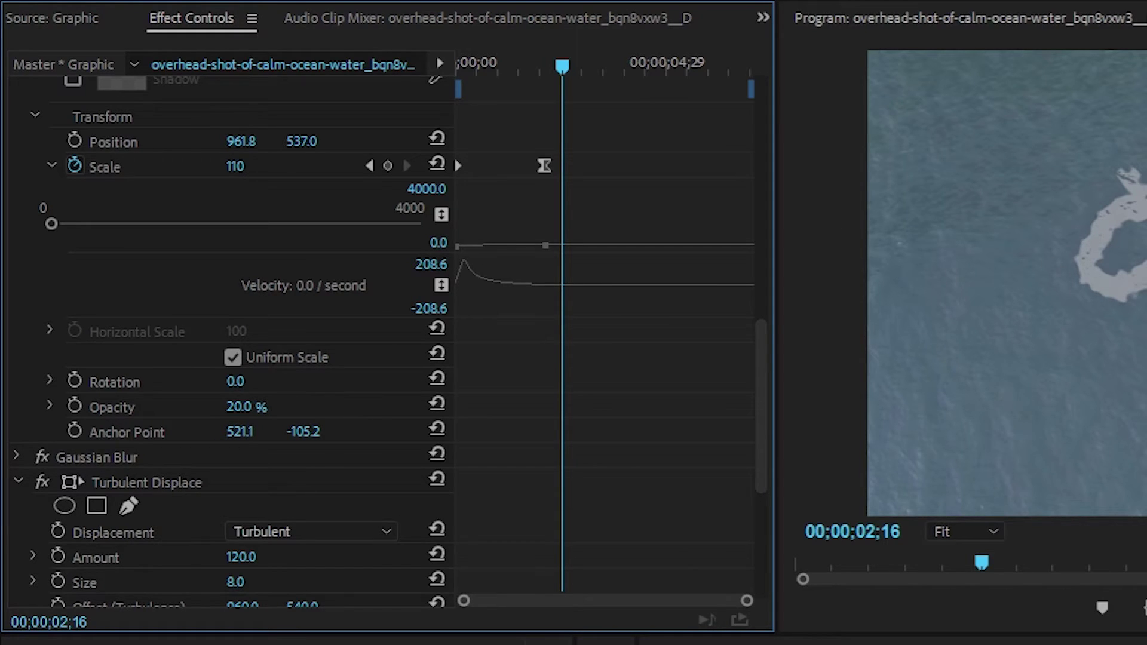
Apply the Tint effect to the OCEANS text graphic and render the sequence for preview
scroll(525, 391, "down", 8)
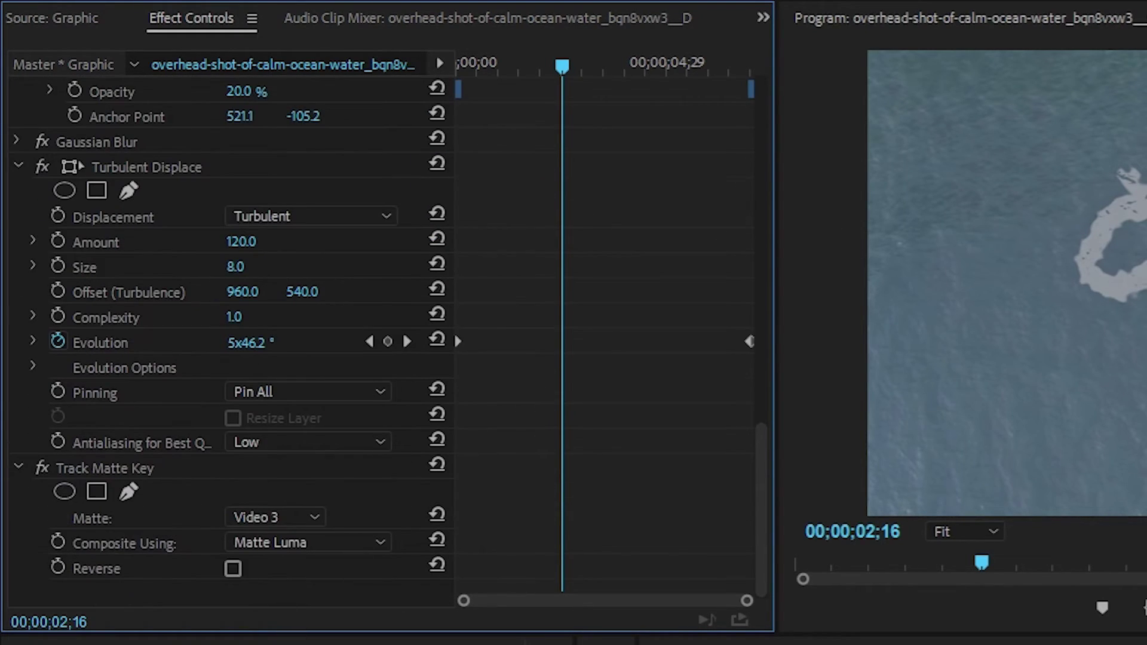
key("shift+3")
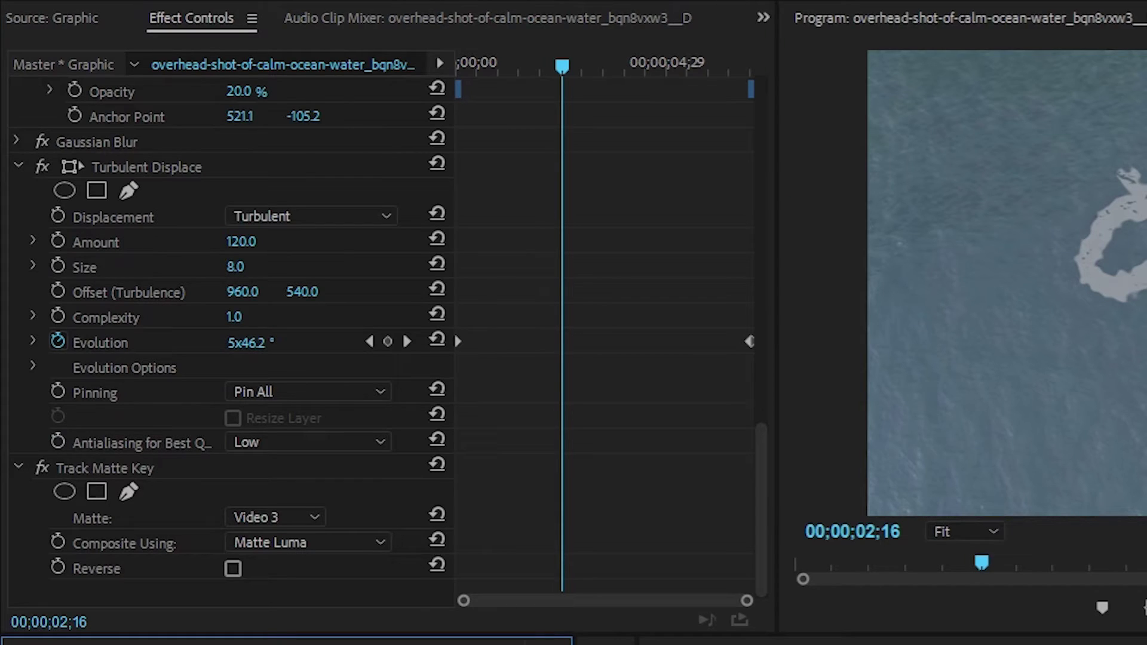
left_click_drag(193, 644, 192, 597)
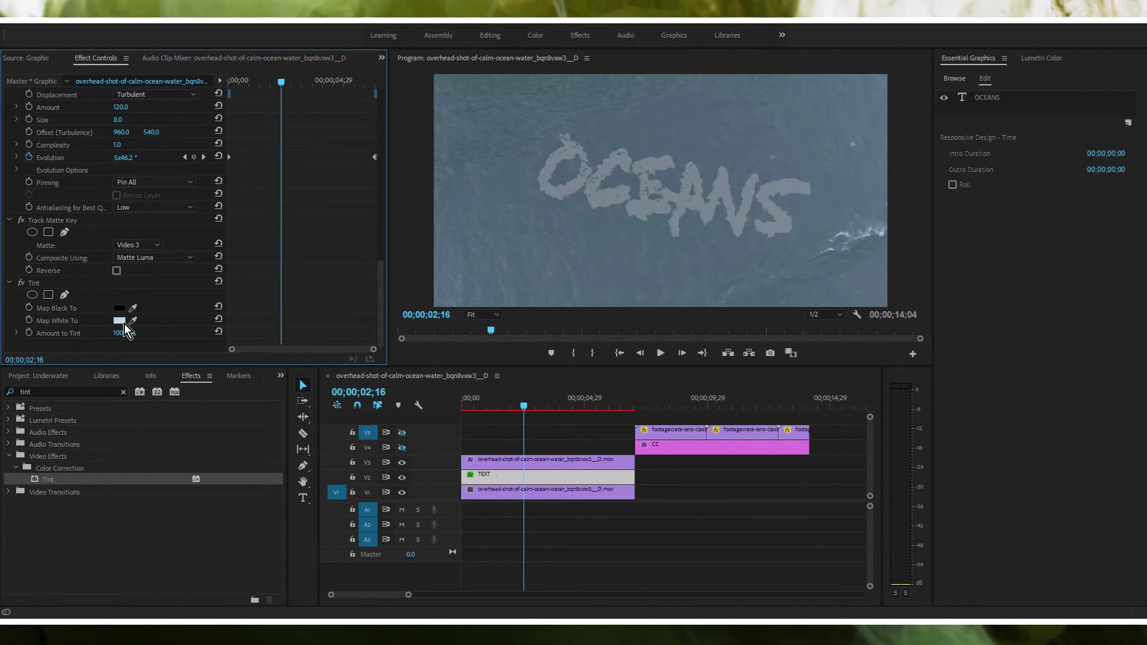
key("Return")
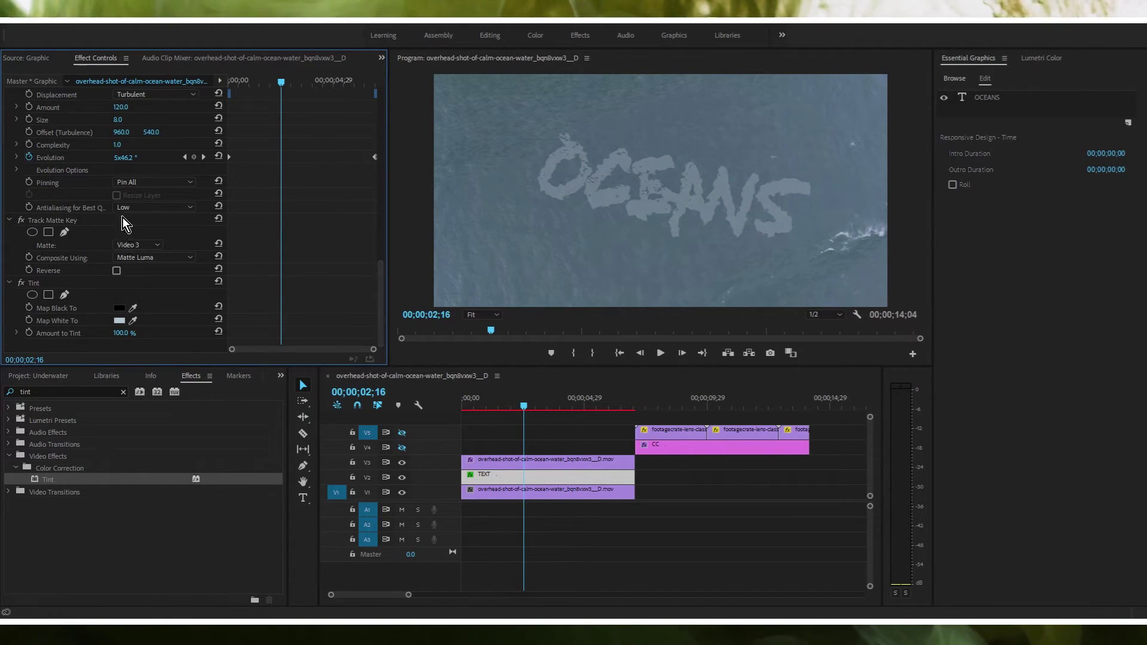
scroll(56, 297, "up", 2)
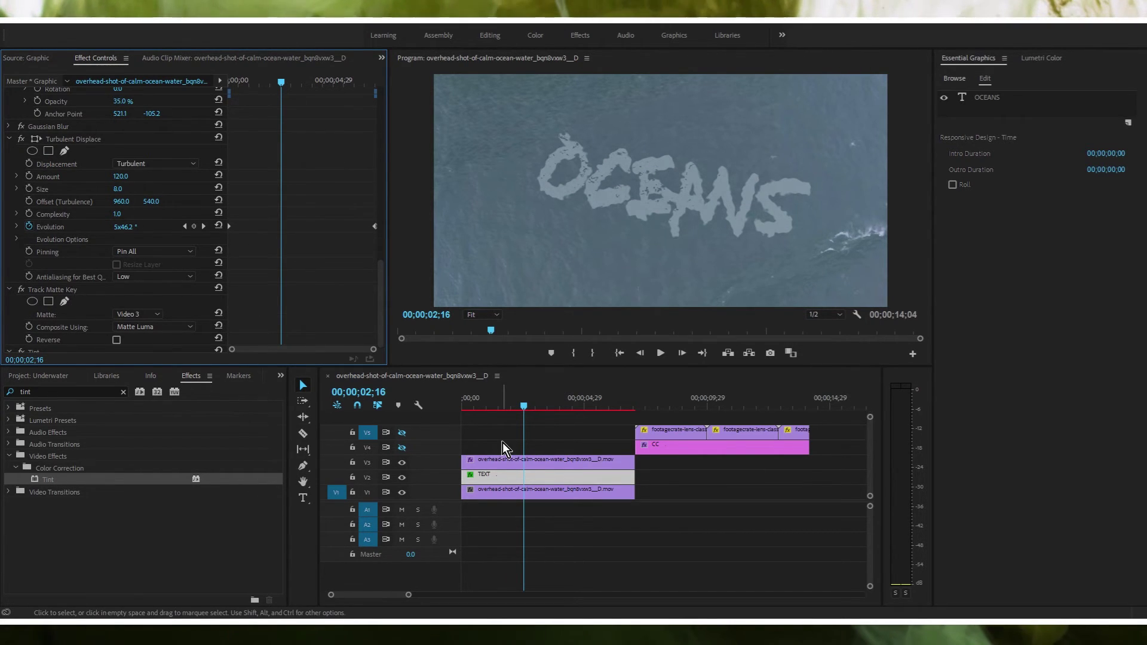
Move the CC adjustment layer to the sequence start and make track V4 visible
left_click_drag(644, 449, 404, 456)
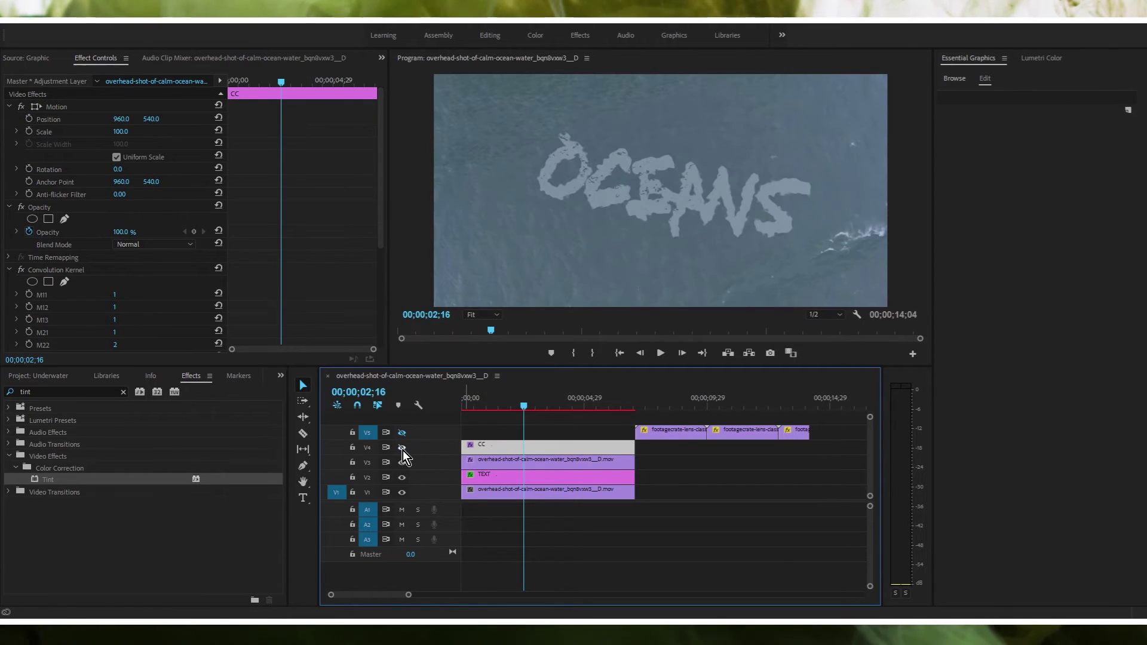
left_click(402, 449)
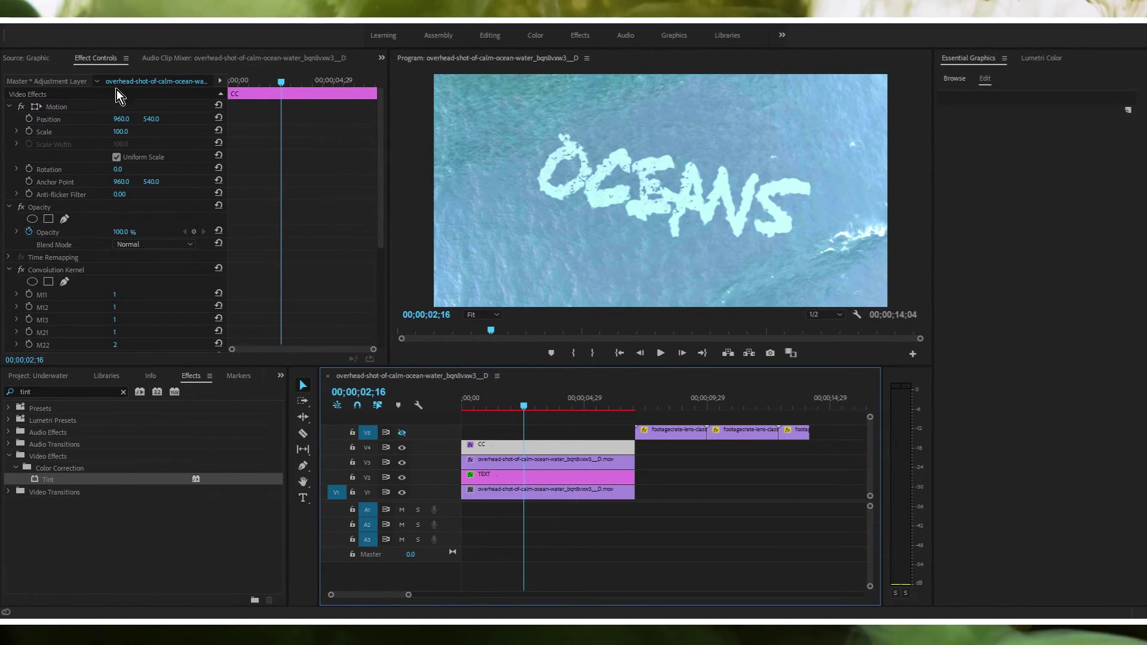
scroll(96, 261, "down", 2)
scroll(95, 261, "up", 2)
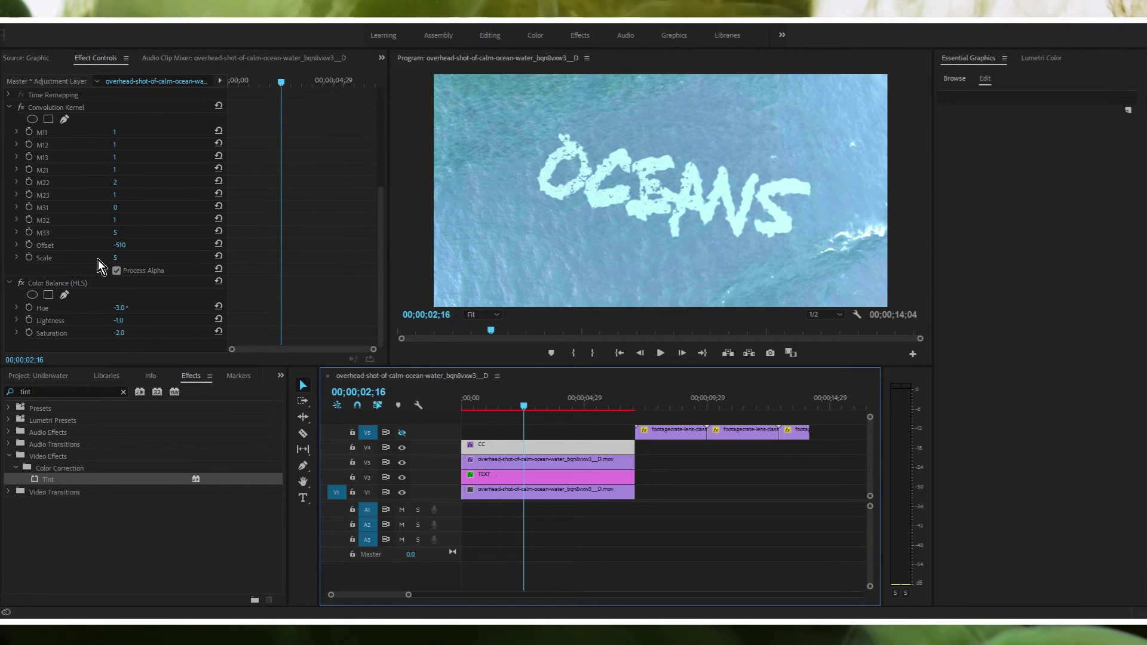
Set the TEXT clip's opacity to 30%
left_click(490, 461)
left_click(489, 478)
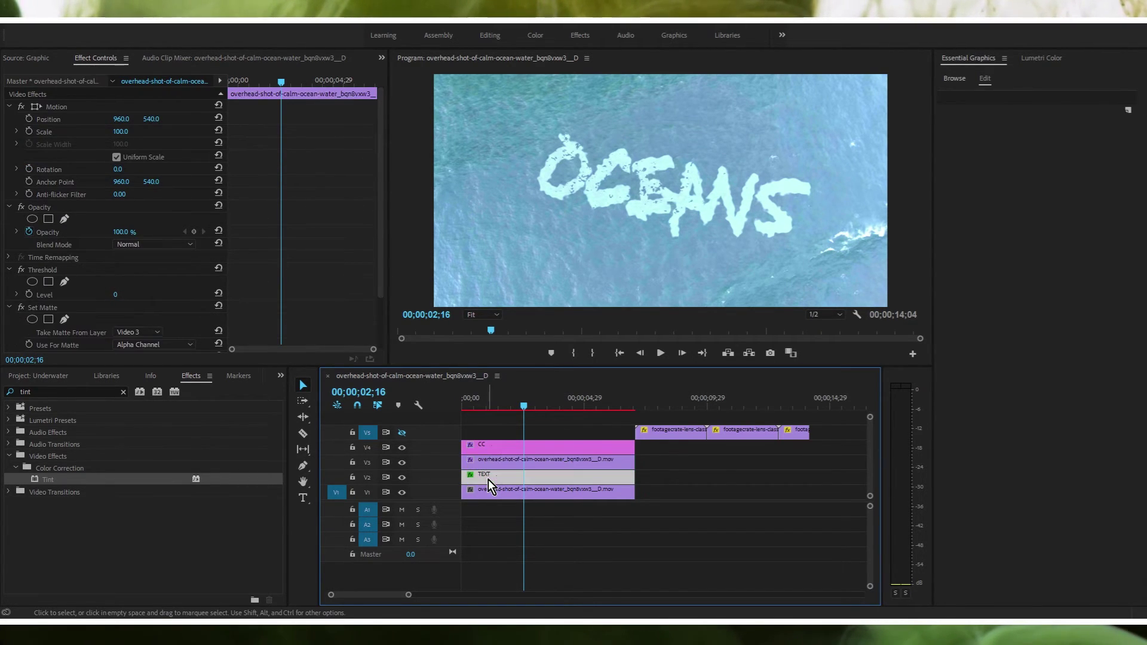
left_click(125, 228)
type("30")
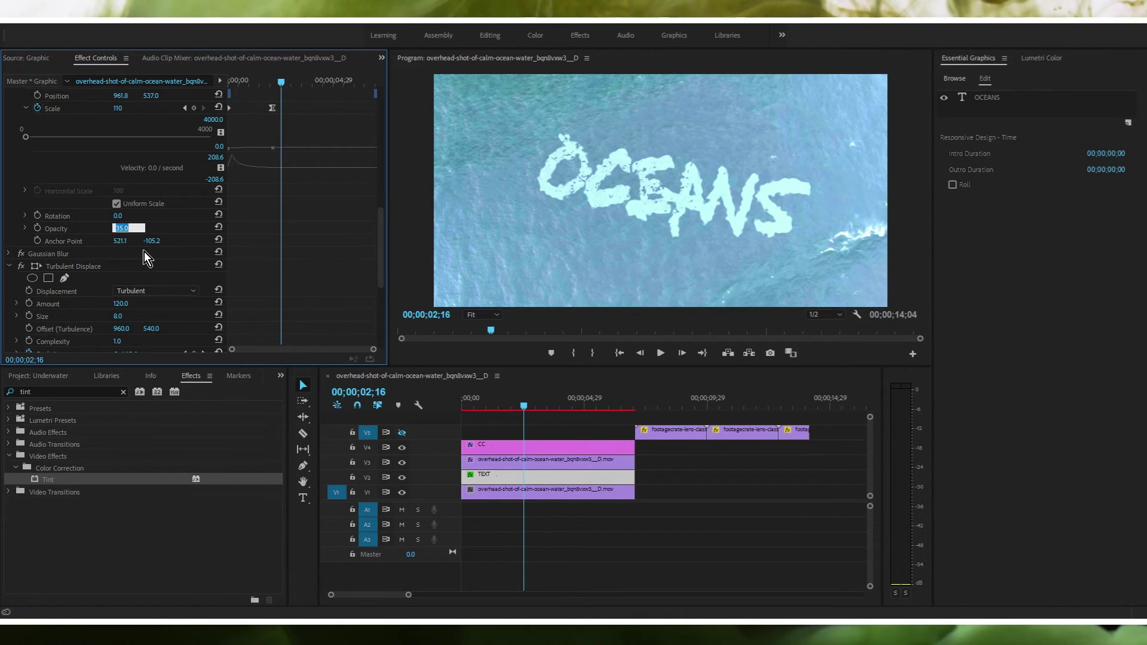
key("Return")
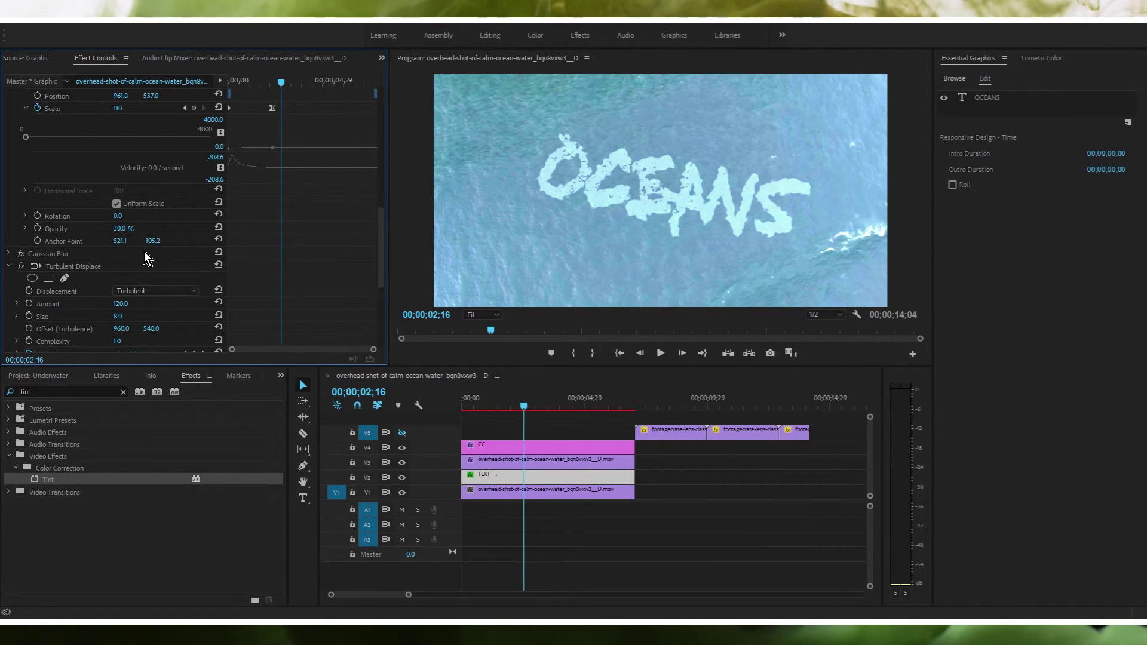
Move the bokeh overlay clips to the start without gaps, enable V5, and play the composite
left_click_drag(666, 434, 555, 438)
left_click_drag(794, 434, 620, 435)
left_click_drag(518, 406, 488, 437)
left_click(404, 435)
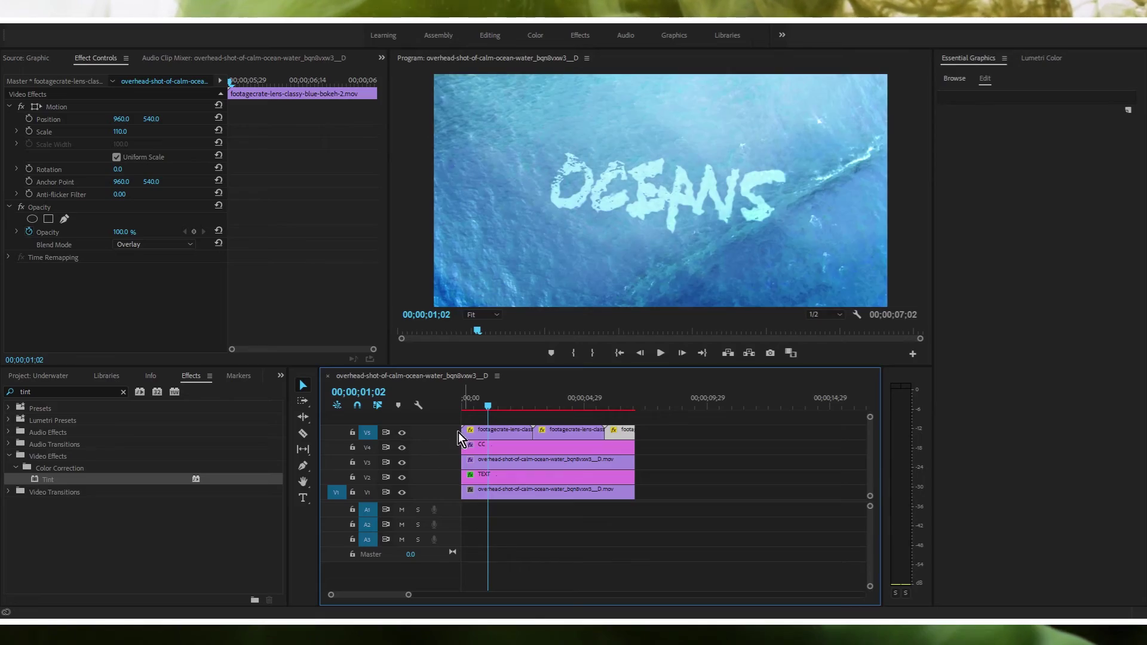
key("Home")
key("space")
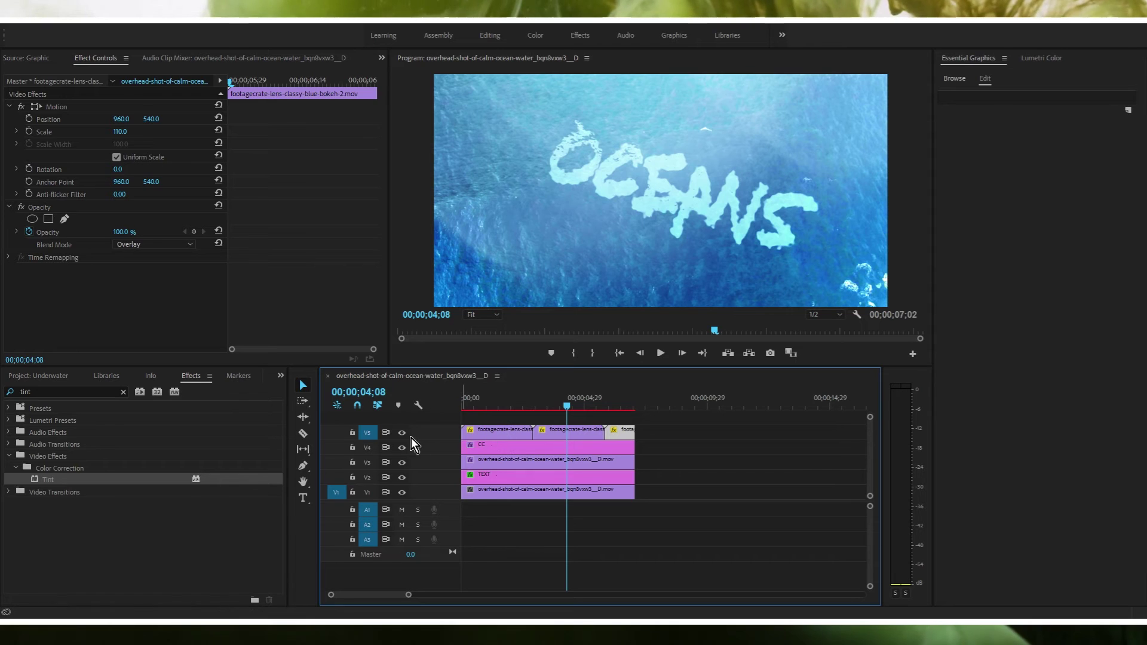
left_click(401, 433)
left_click(401, 447)
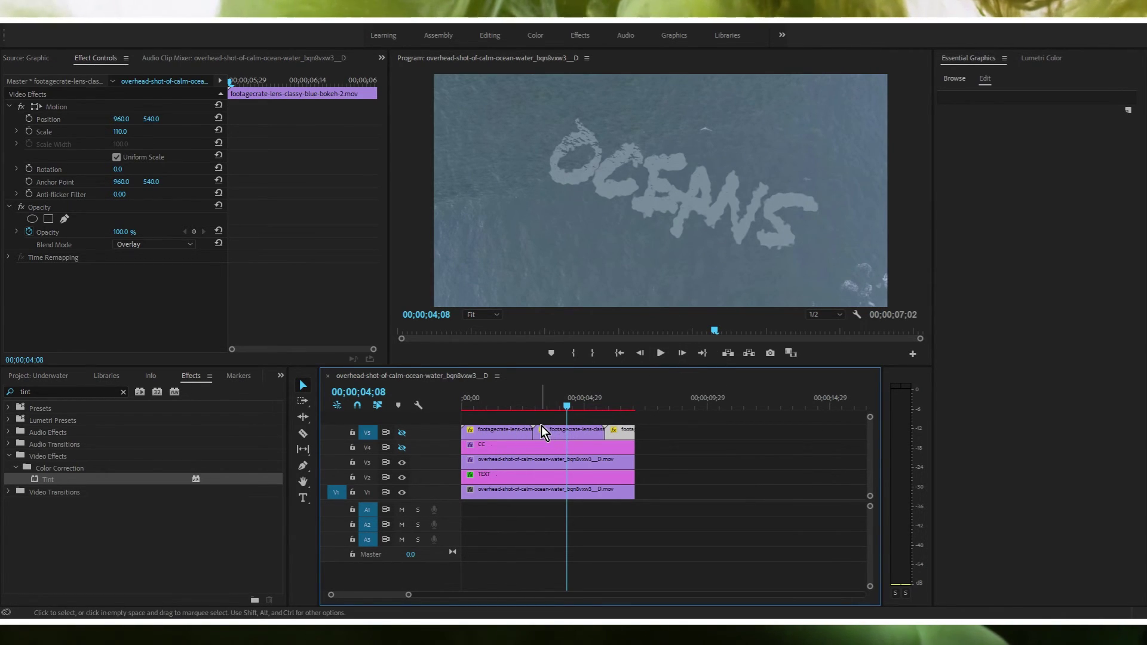
left_click(402, 432)
left_click(402, 447)
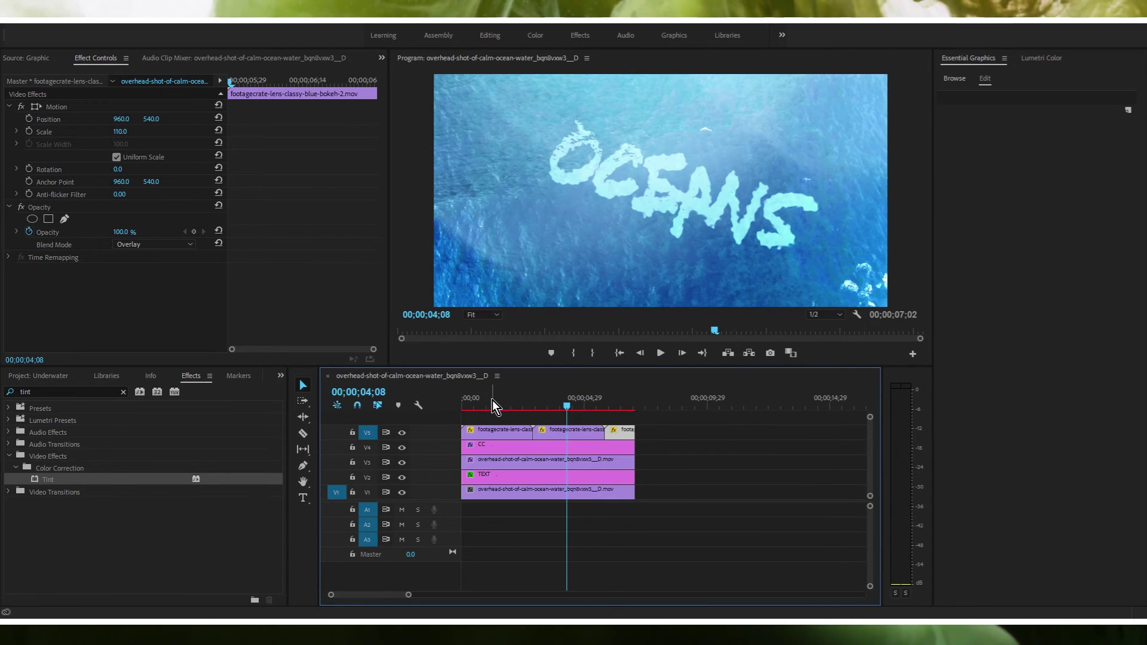
left_click_drag(499, 404, 613, 406)
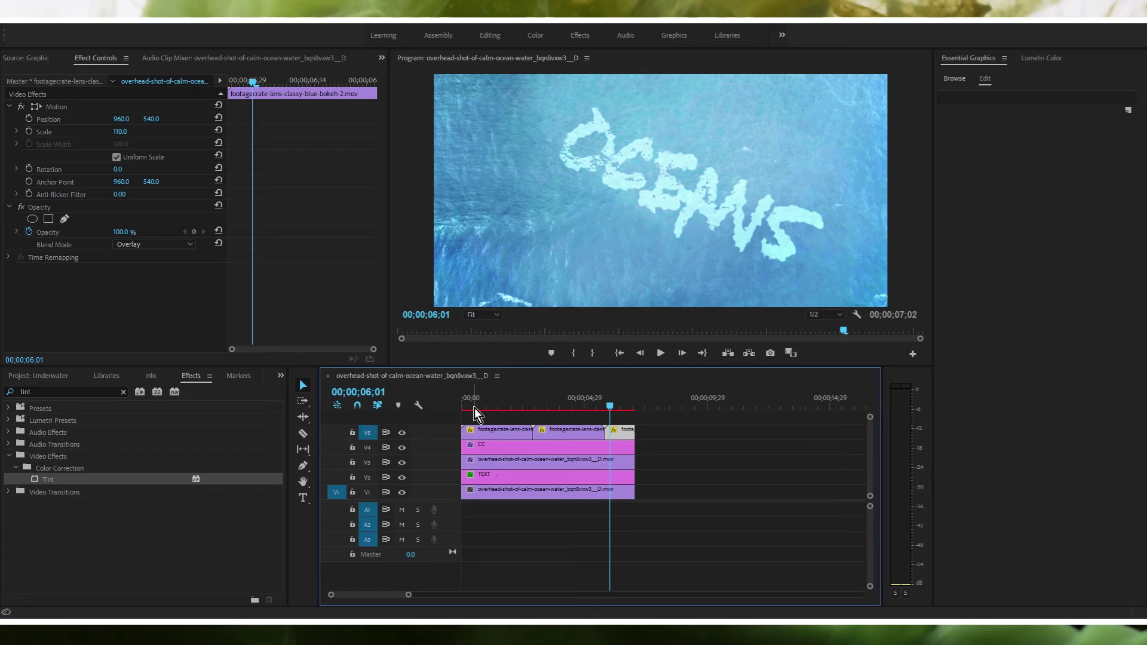